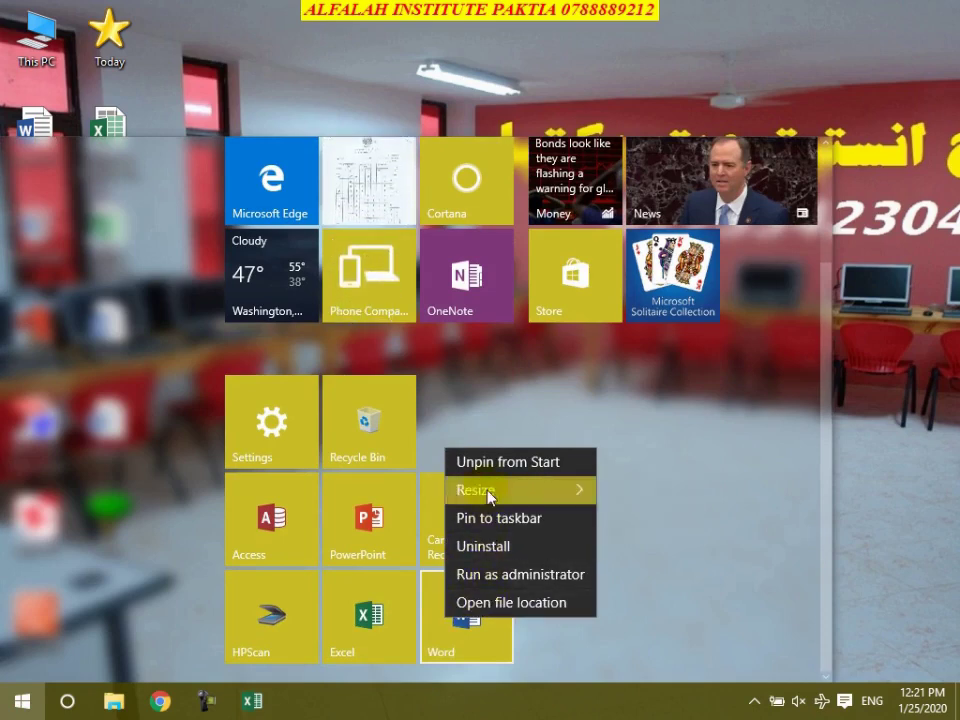
# Step: Unpin the Word tile from Start and return to the desktop
pyautogui.click(495, 462)
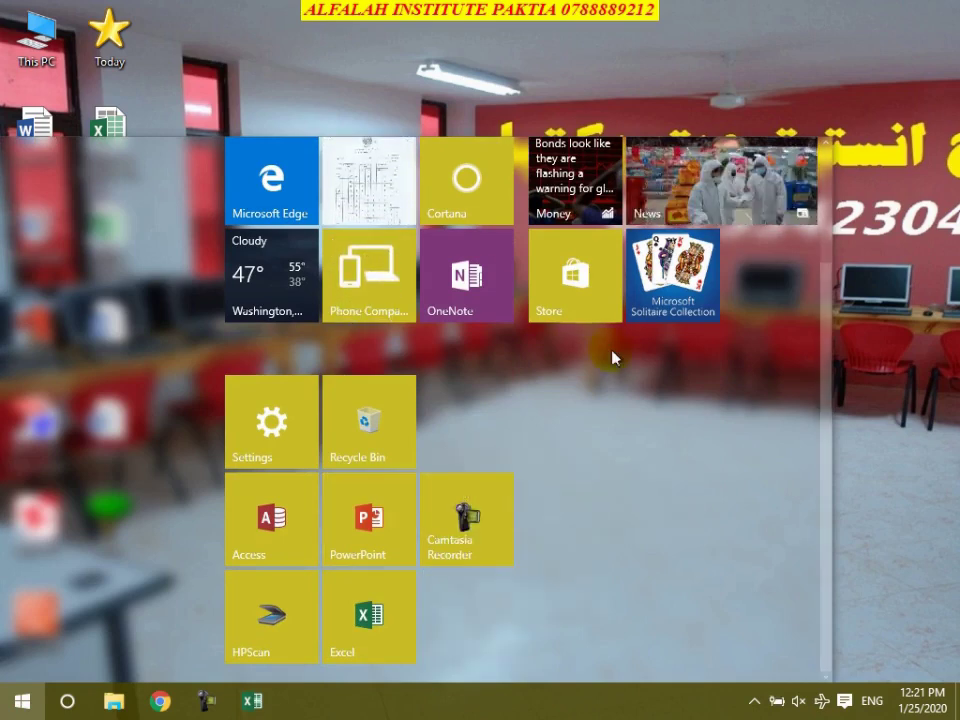
pyautogui.click(417, 46)
# Step: Launch Word from the W section of the full list of installed apps
pyautogui.click(18, 702)
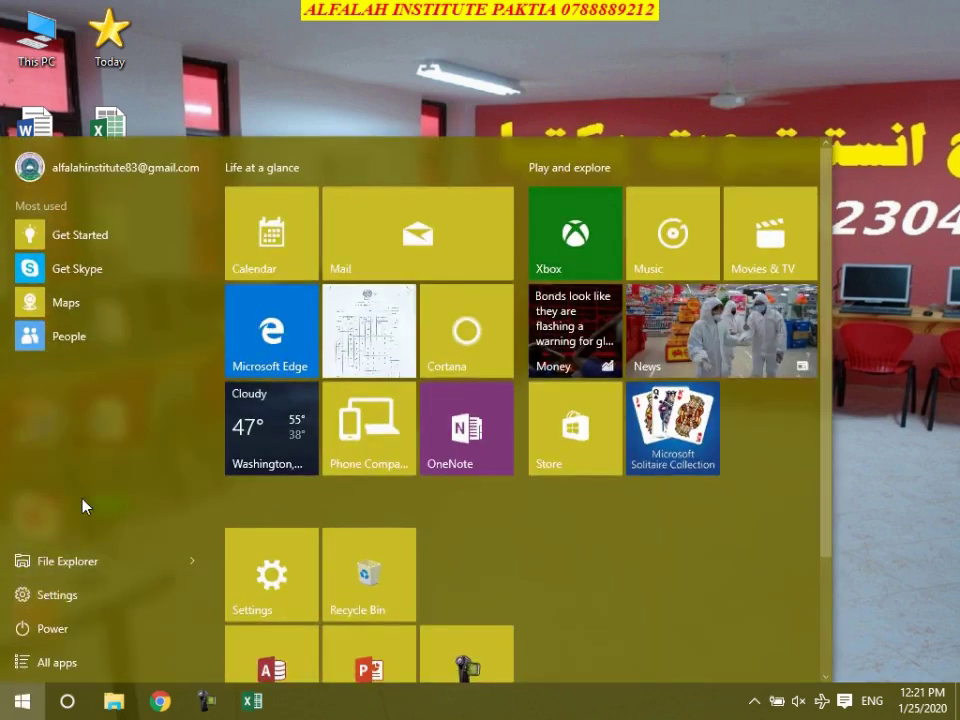
pyautogui.click(54, 661)
pyautogui.scroll(-15, 100, 385)
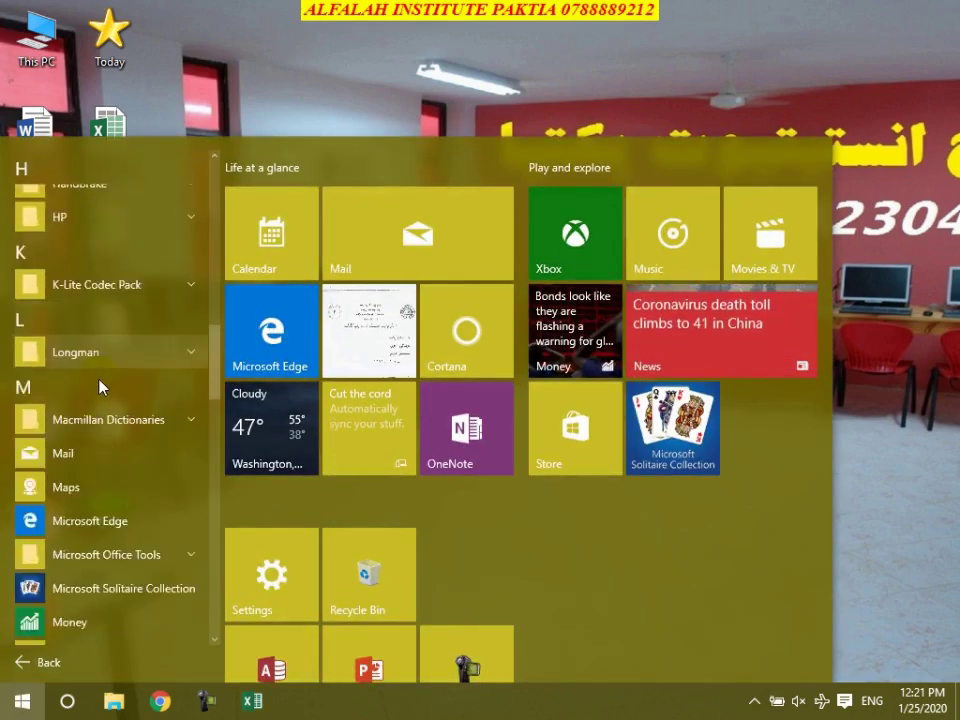
pyautogui.scroll(-10, 100, 395)
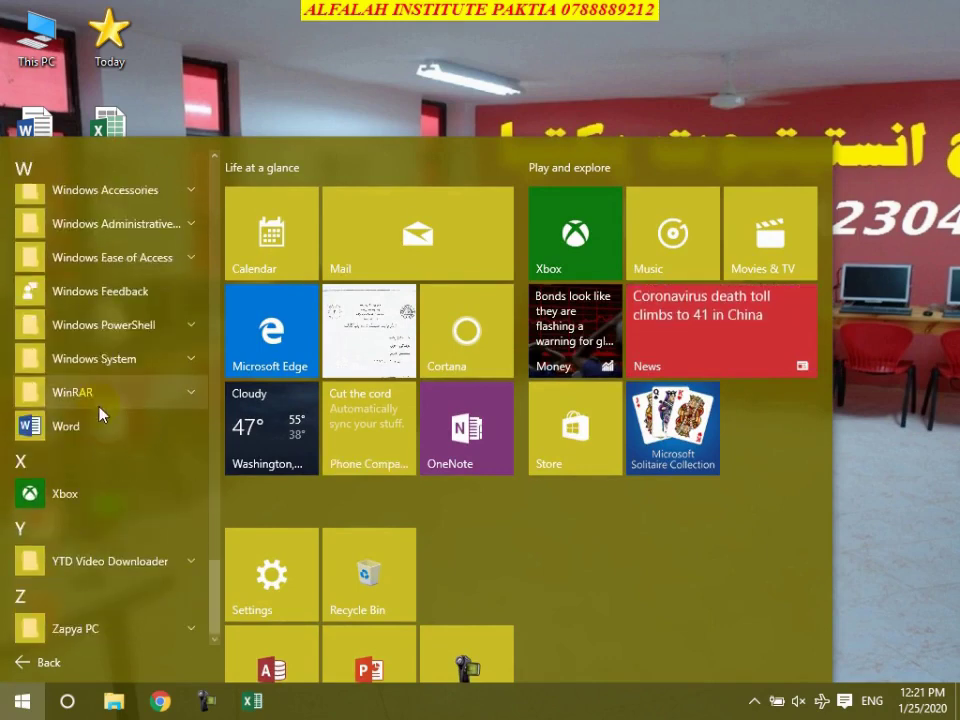
pyautogui.click(66, 428)
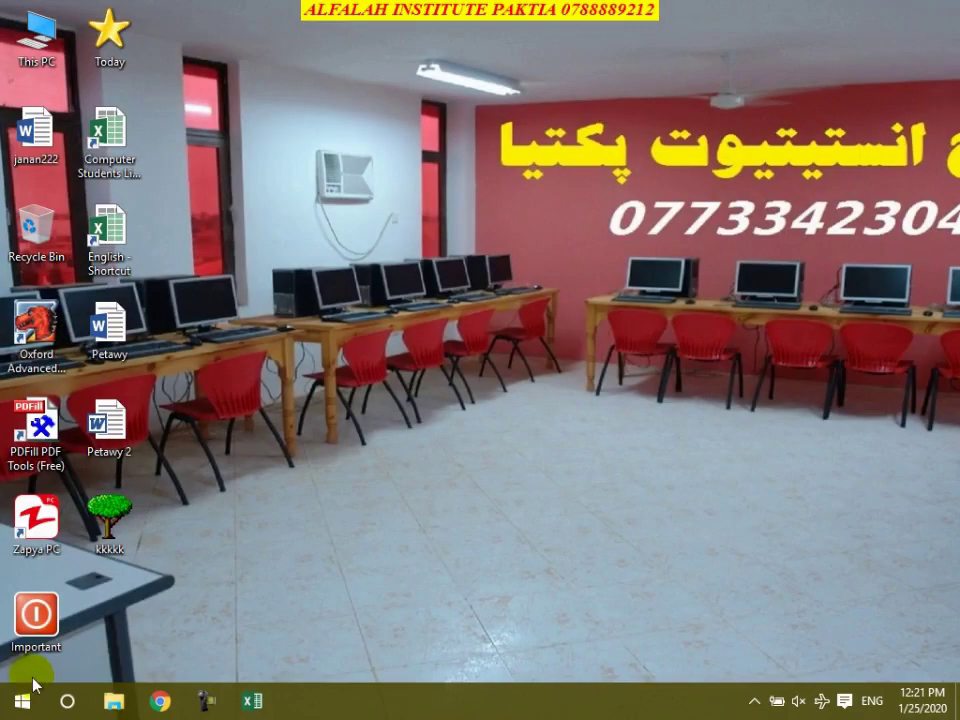
# Step: Find Word in the full list of installed apps and pin it to both Start and the taskbar
pyautogui.click(30, 690)
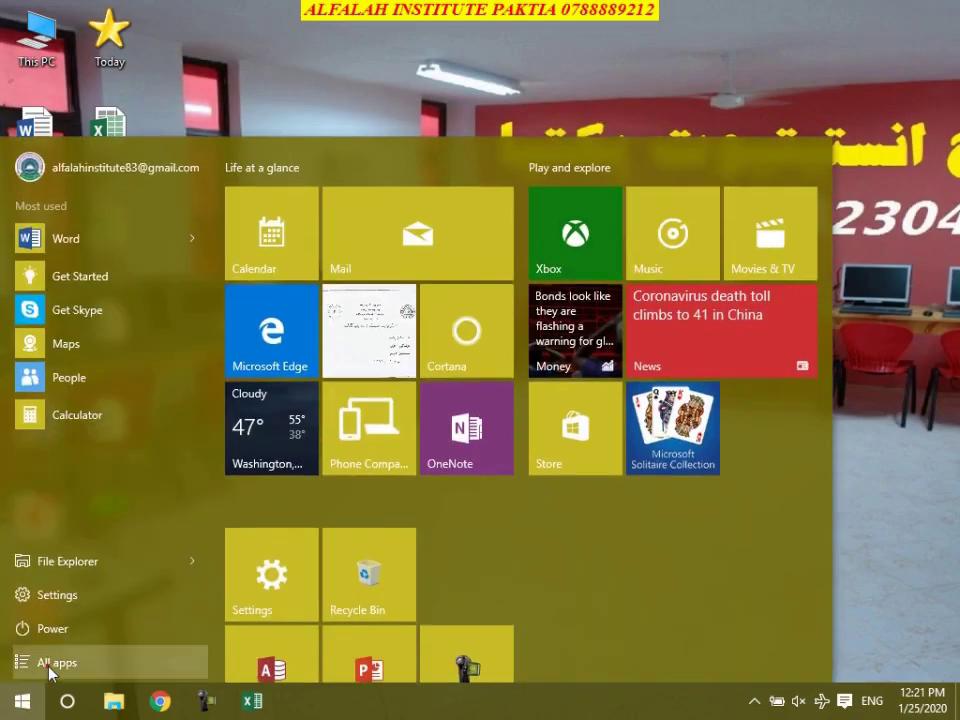
pyautogui.click(20, 668)
pyautogui.scroll(-5, 86, 535)
pyautogui.scroll(-15, 99, 531)
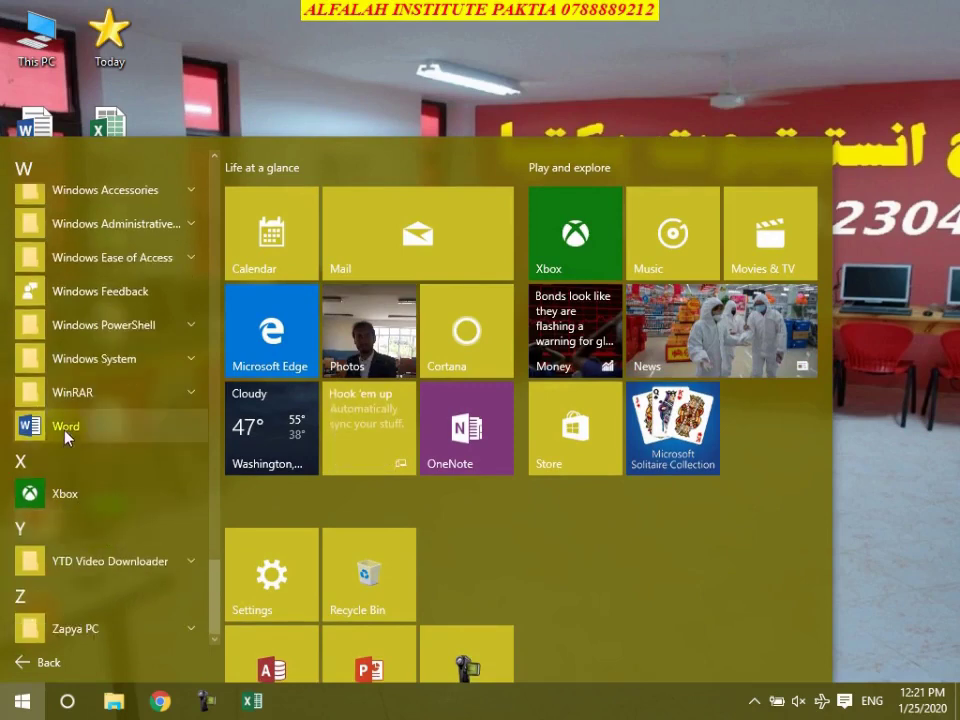
pyautogui.rightClick(64, 426)
pyautogui.click(109, 441)
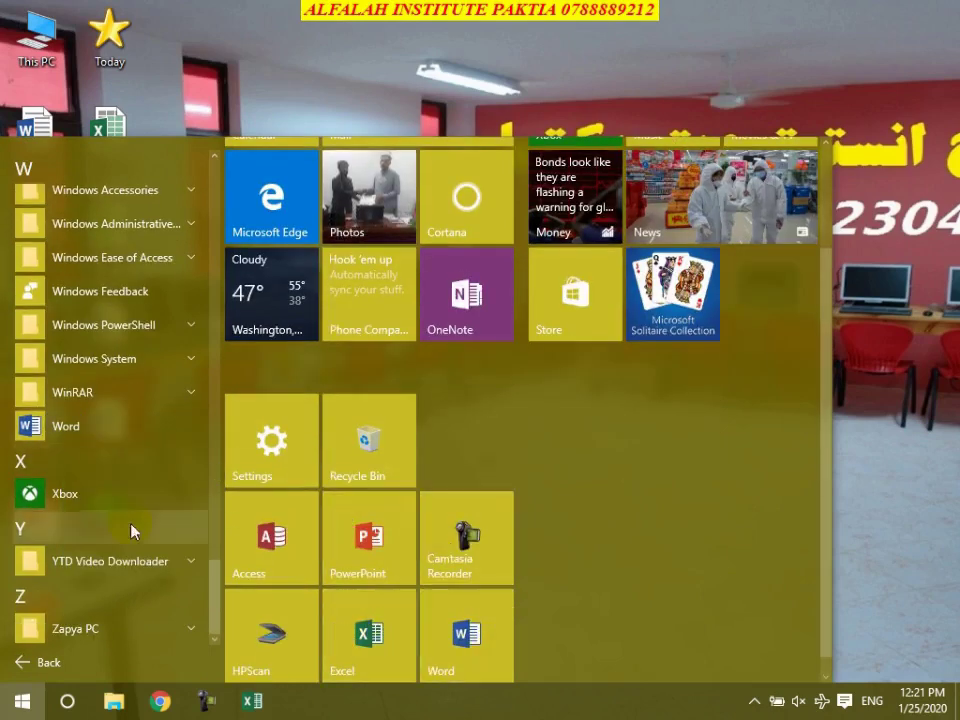
pyautogui.rightClick(58, 426)
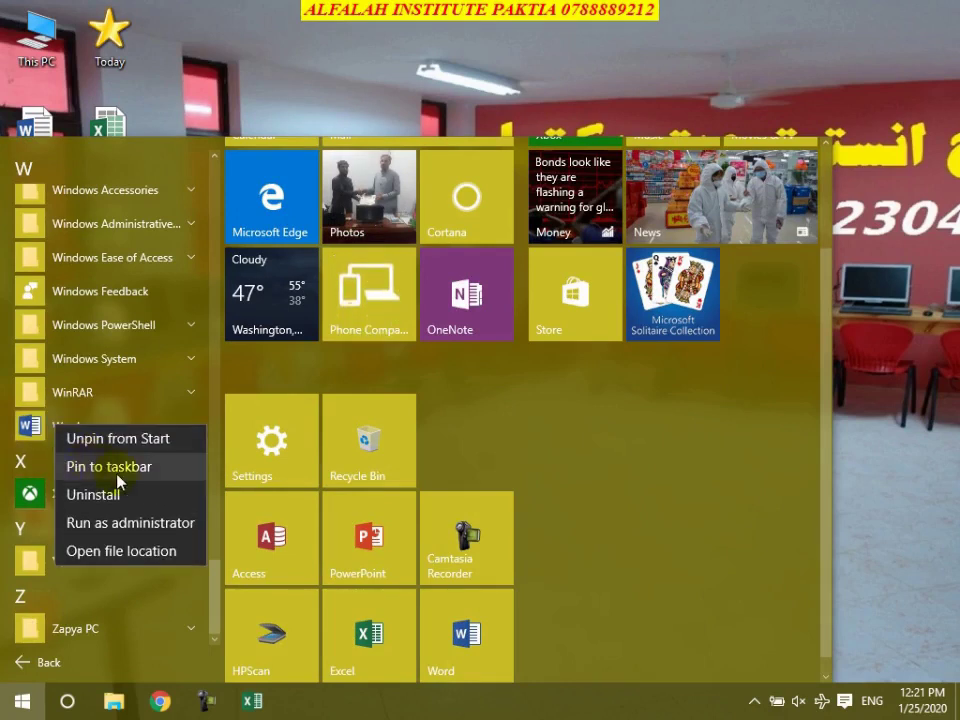
pyautogui.click(112, 468)
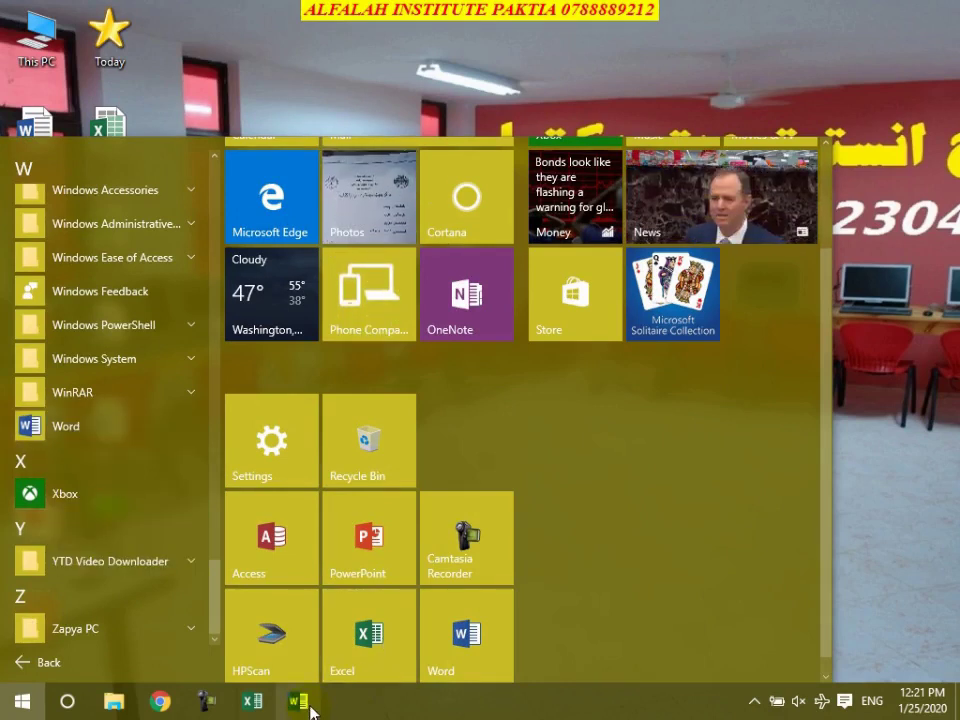
# Step: Open Word's file location and send its shortcut to the desktop, closing the folder window when done
pyautogui.rightClick(56, 432)
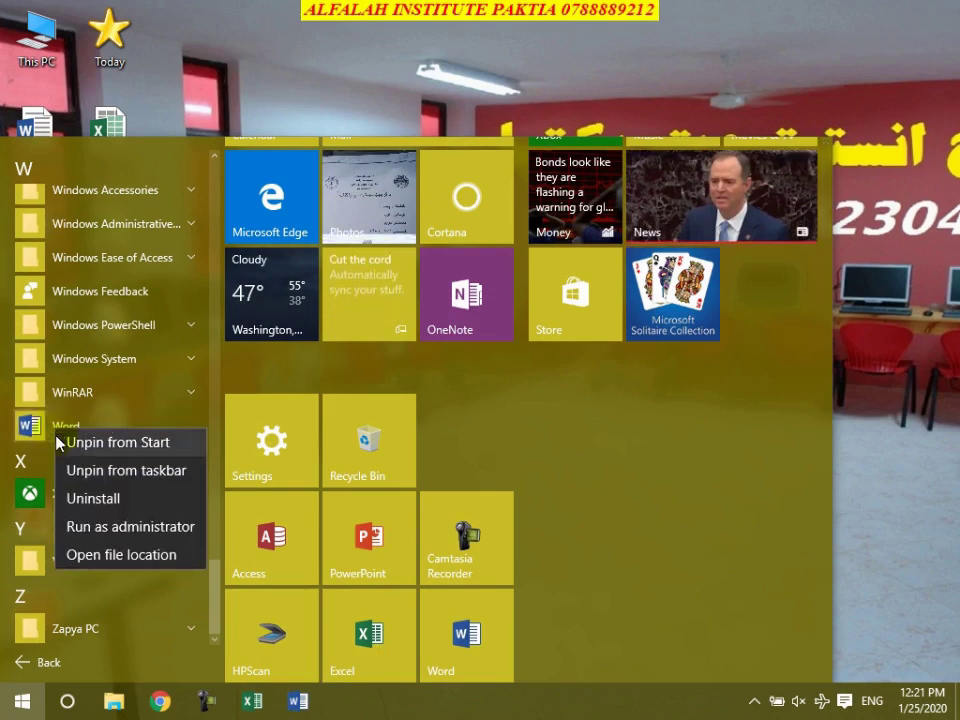
pyautogui.click(137, 557)
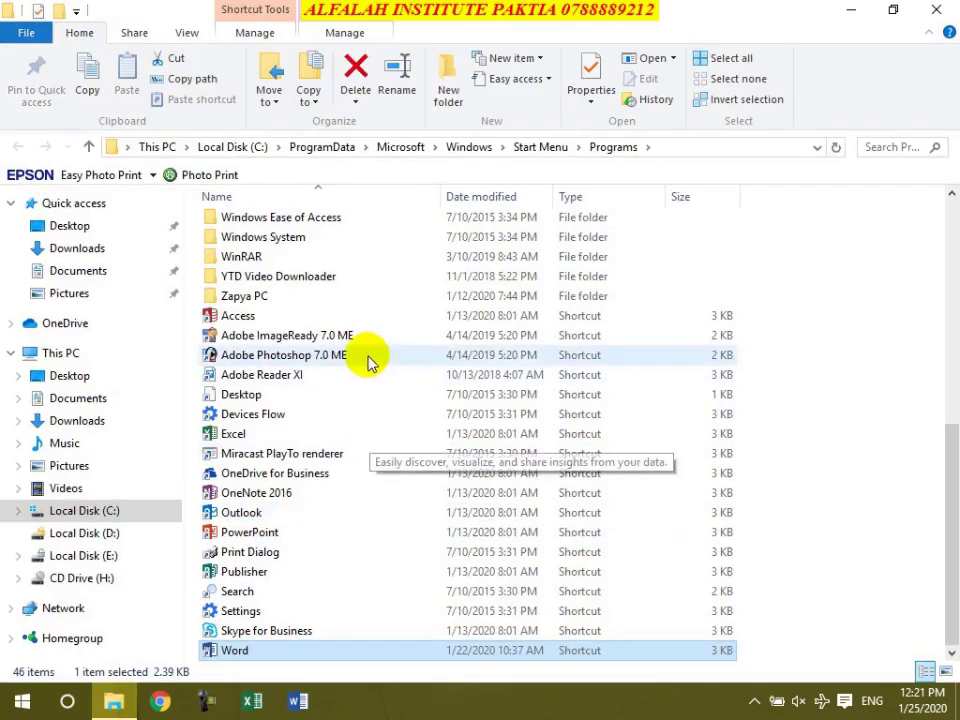
pyautogui.rightClick(238, 655)
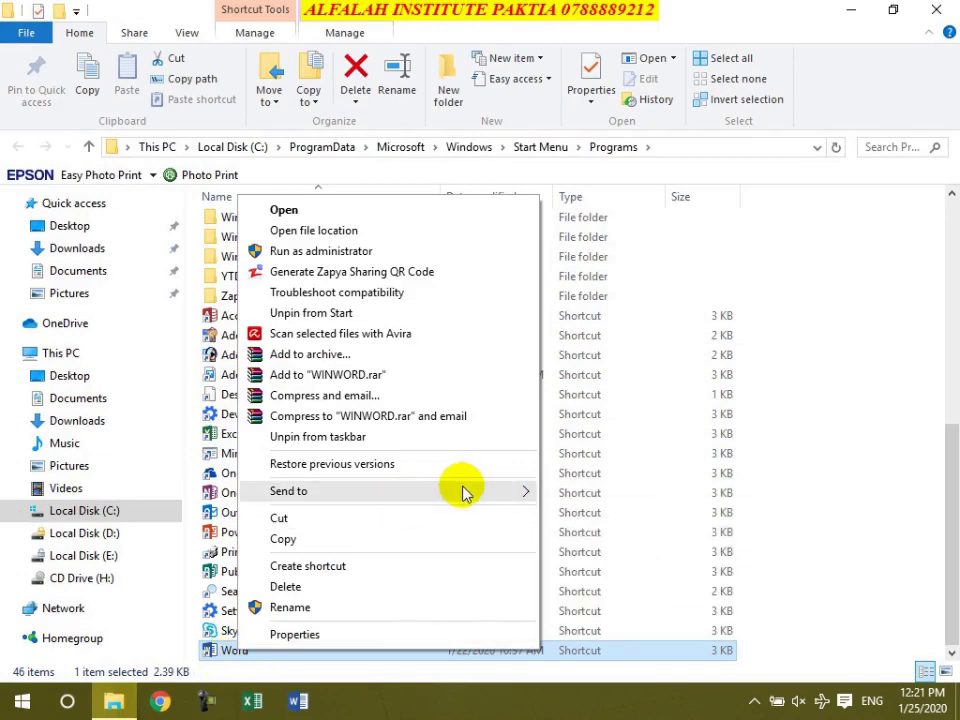
pyautogui.moveTo(486, 495)
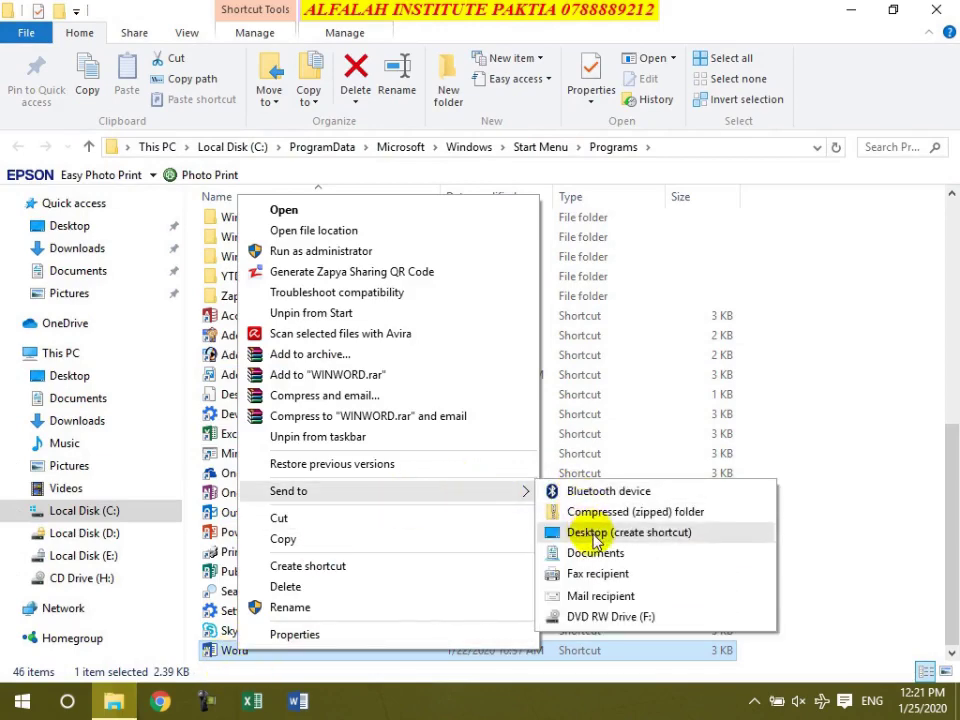
pyautogui.click(594, 534)
pyautogui.click(952, 5)
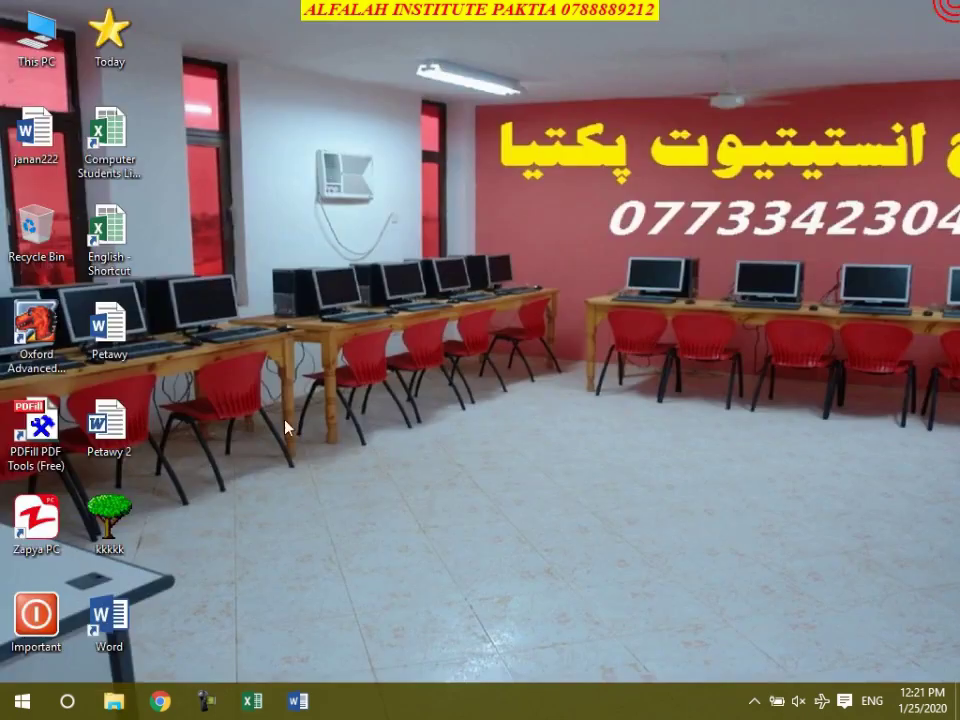
# Step: Launch Word from its desktop shortcut, and close it again
pyautogui.doubleClick(131, 622)
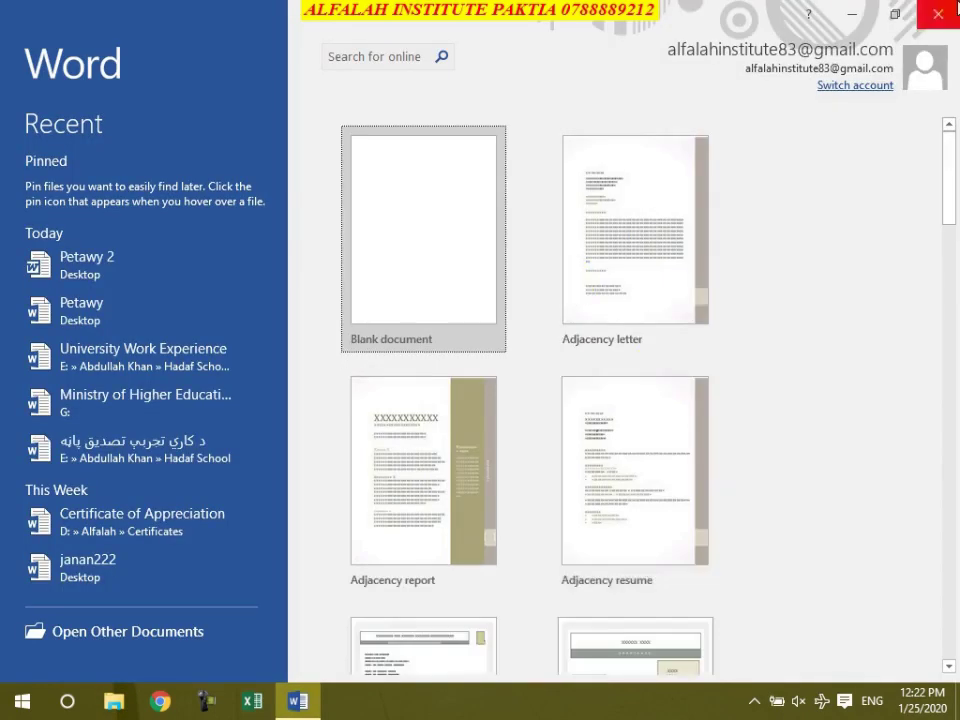
pyautogui.click(938, 14)
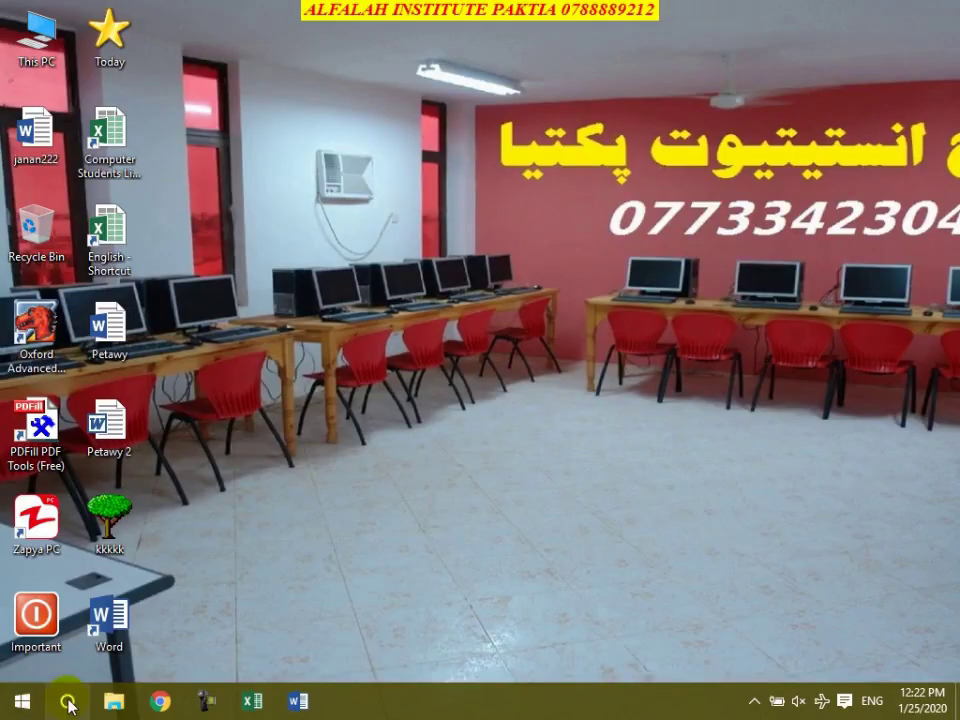
# Step: Try Cortana's voice input twice, and switch airplane mode off and back on
pyautogui.click(68, 703)
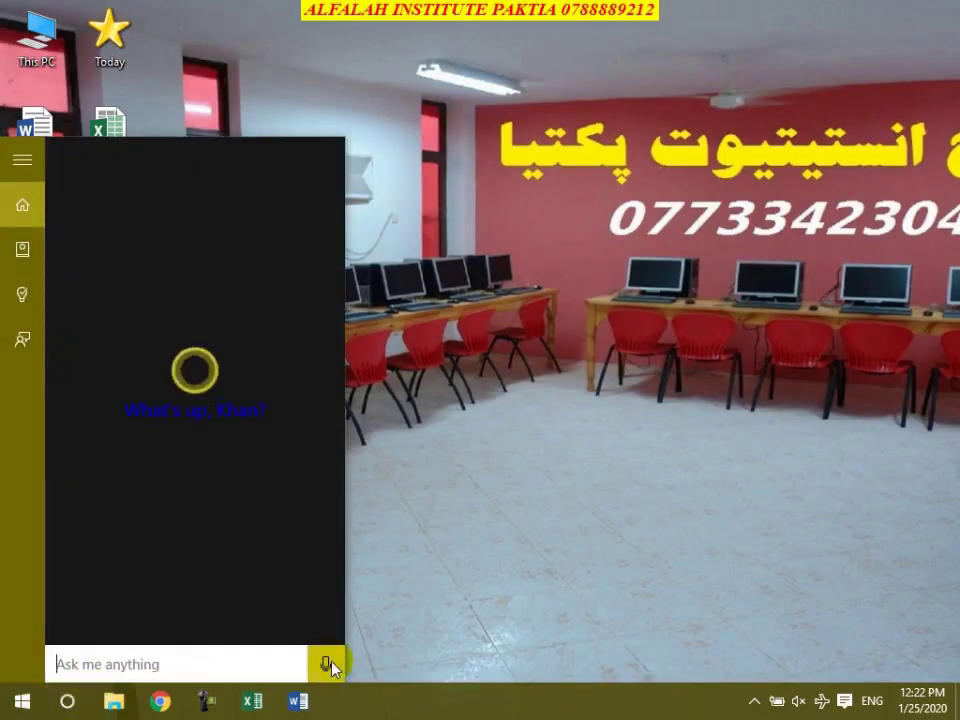
pyautogui.click(330, 667)
pyautogui.click(598, 461)
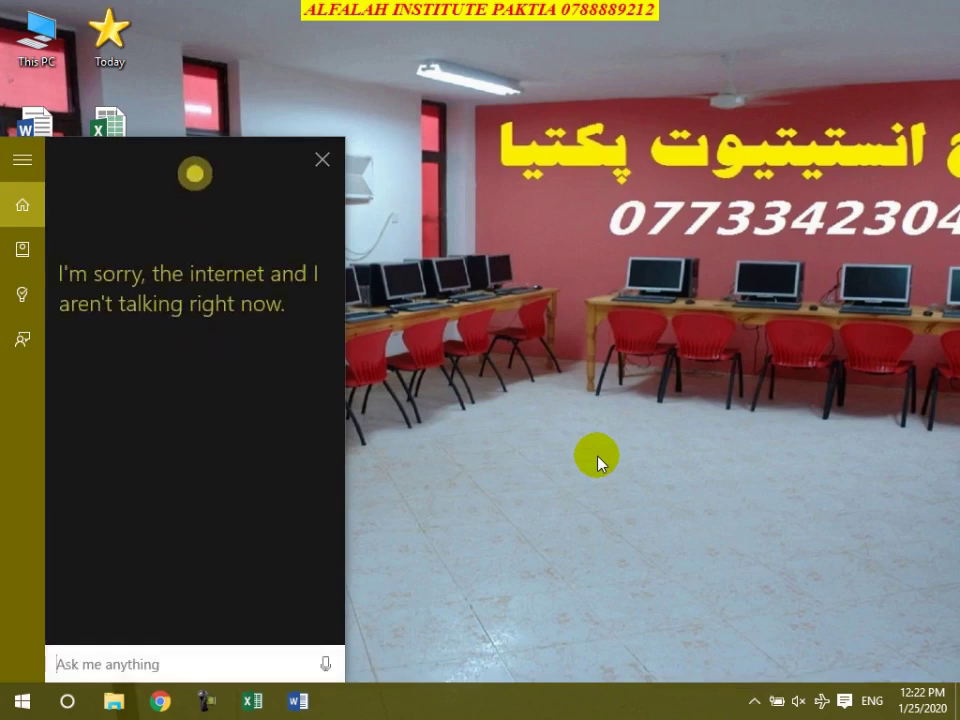
pyautogui.click(326, 666)
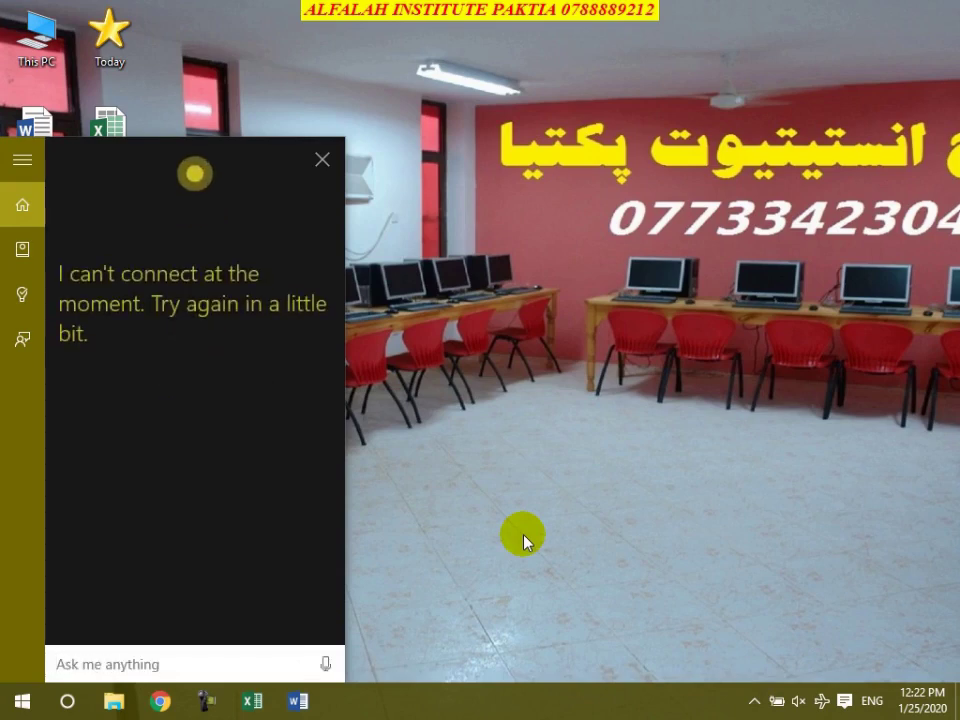
pyautogui.press('F12')
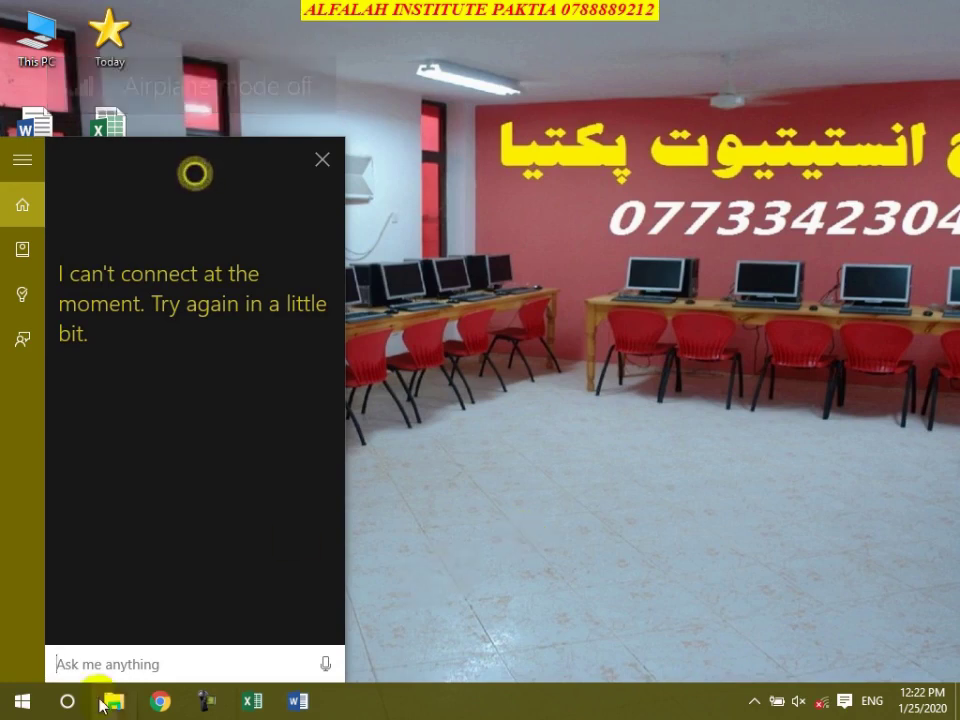
pyautogui.press('F12')
# Step: Search for "word" in Cortana, launch Word from the search, and close it
pyautogui.click(137, 663)
pyautogui.write('w')
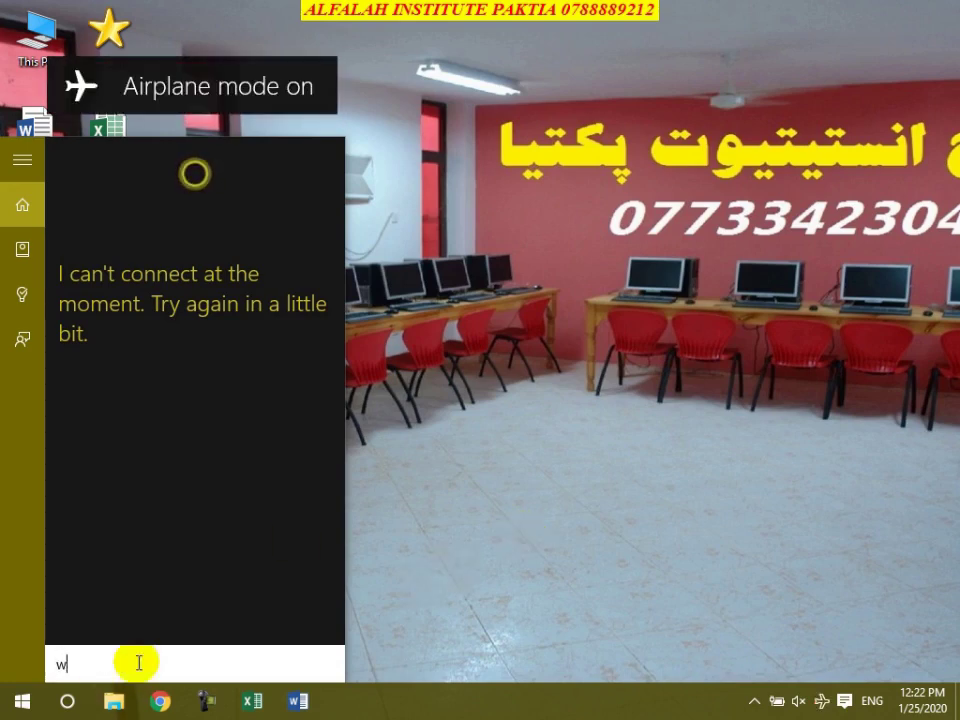
pyautogui.write('or')
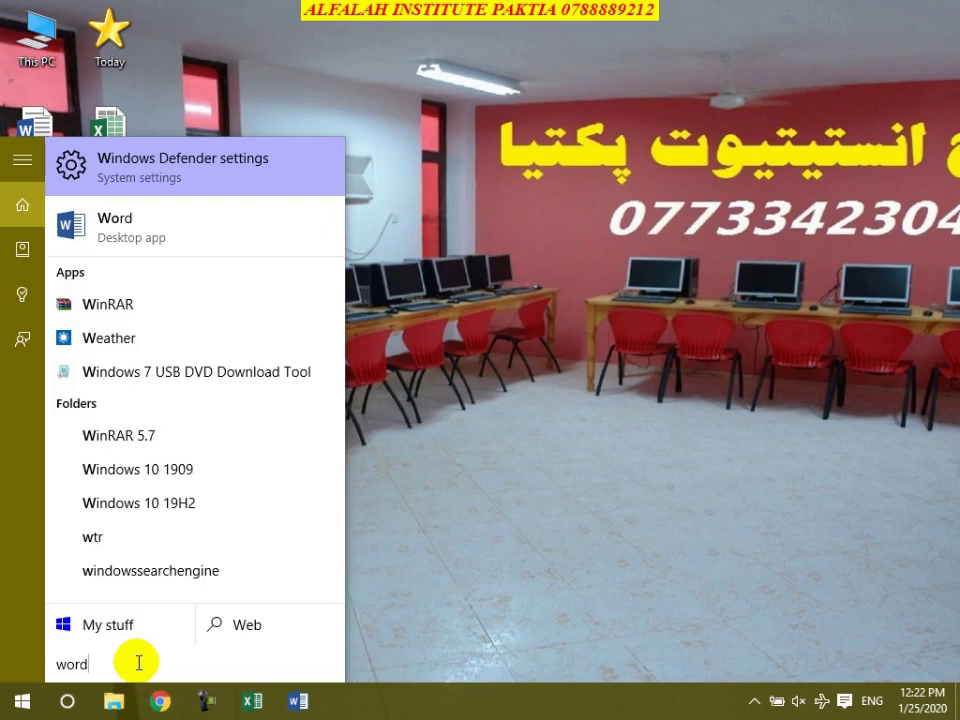
pyautogui.write('d')
pyautogui.press('Return')
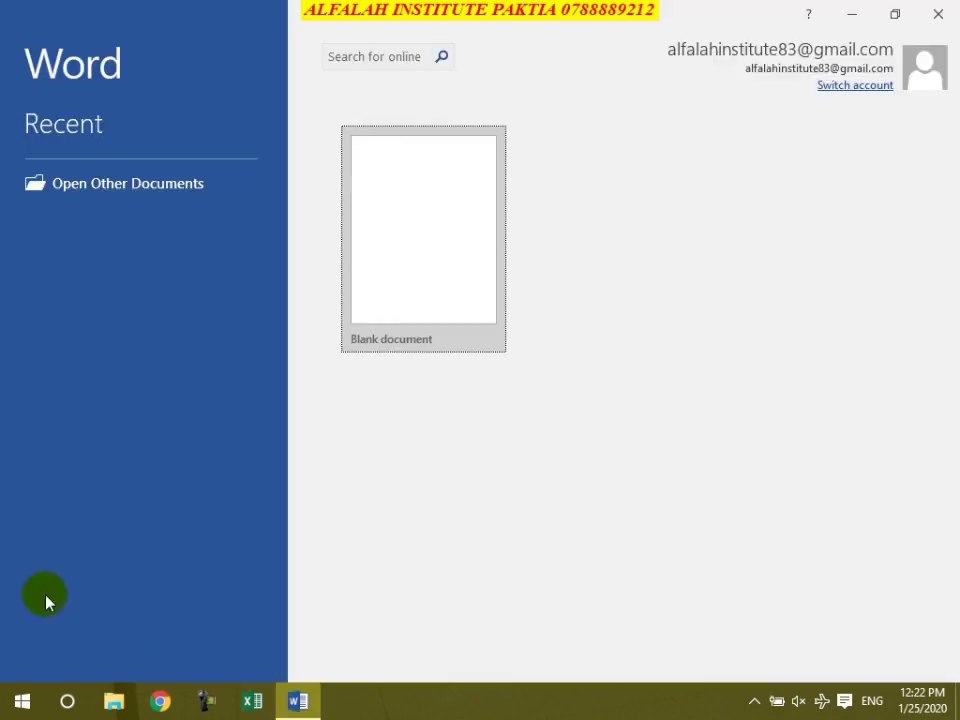
pyautogui.hotkey('alt', 'F4')
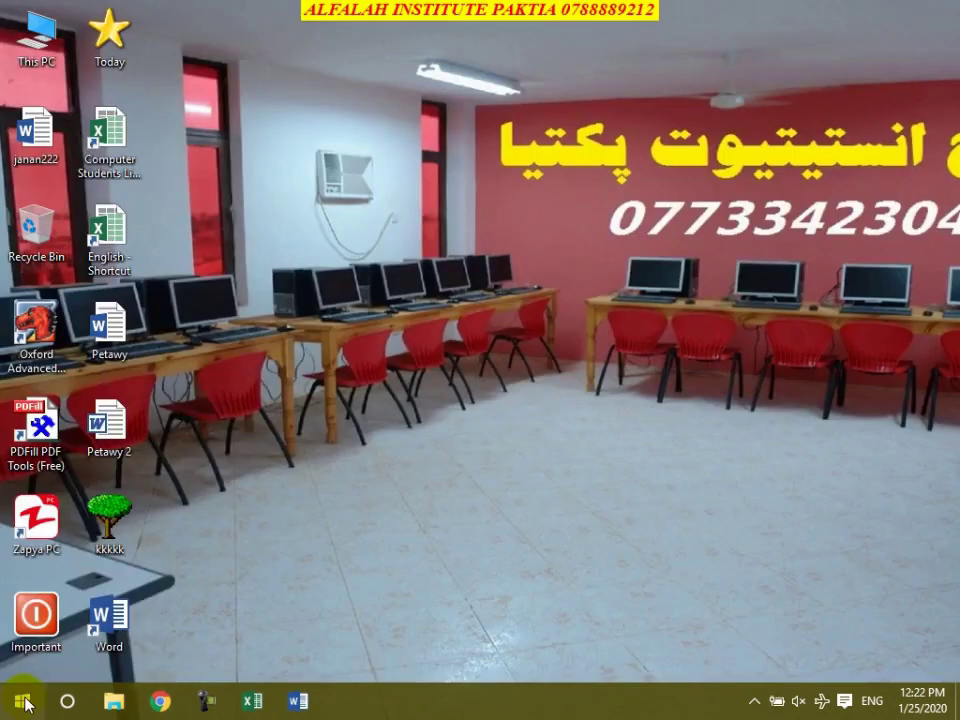
# Step: Launch Word with the Run command "winword", and close it
pyautogui.rightClick(24, 700)
pyautogui.click(70, 632)
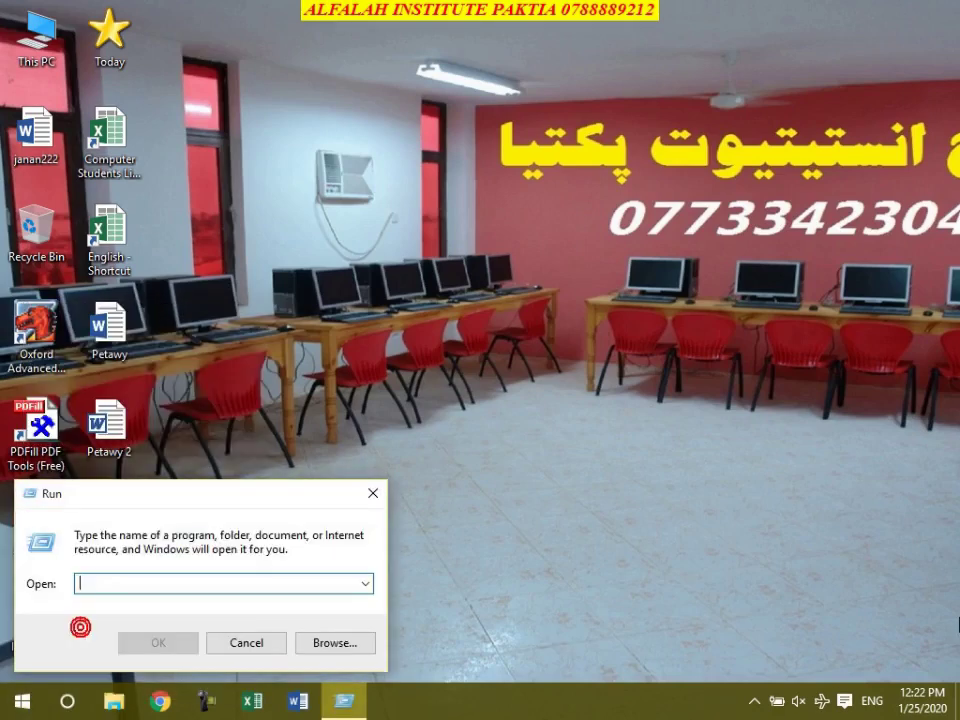
pyautogui.write('winword')
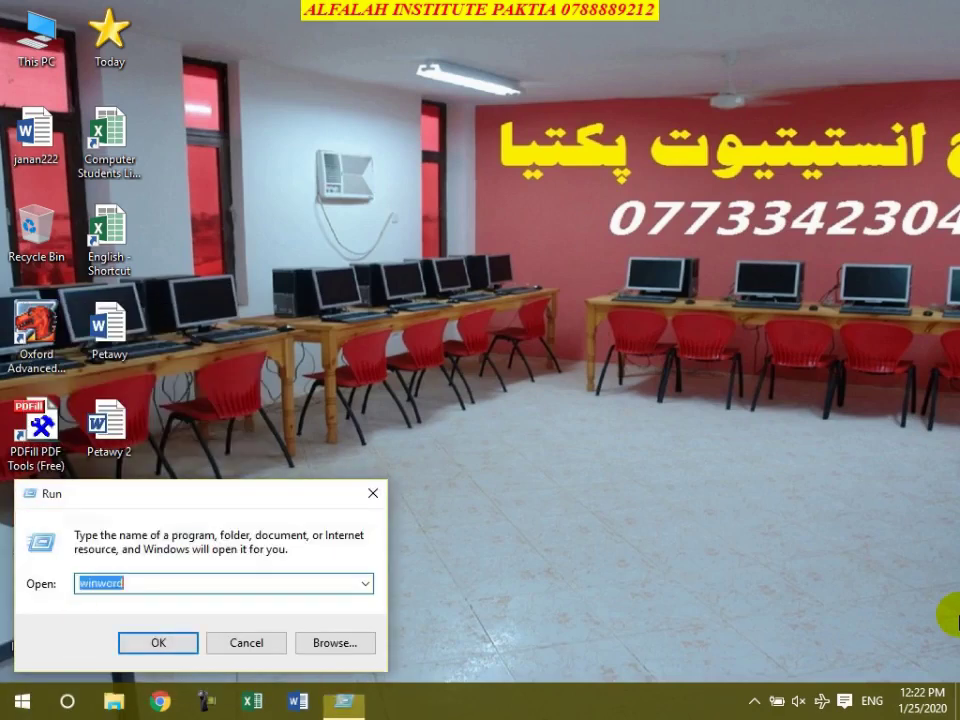
pyautogui.press('Return')
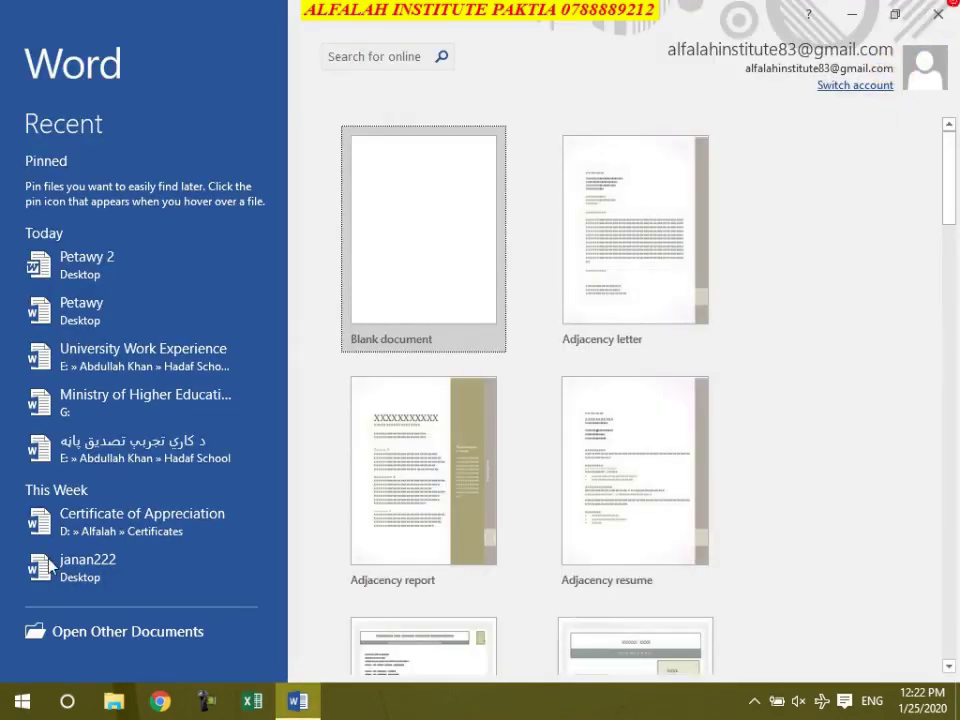
pyautogui.hotkey('alt', 'F4')
# Step: Open a Command Prompt through Run, launch Word with "start winword", and close both windows
pyautogui.press('super+x')
pyautogui.click(60, 643)
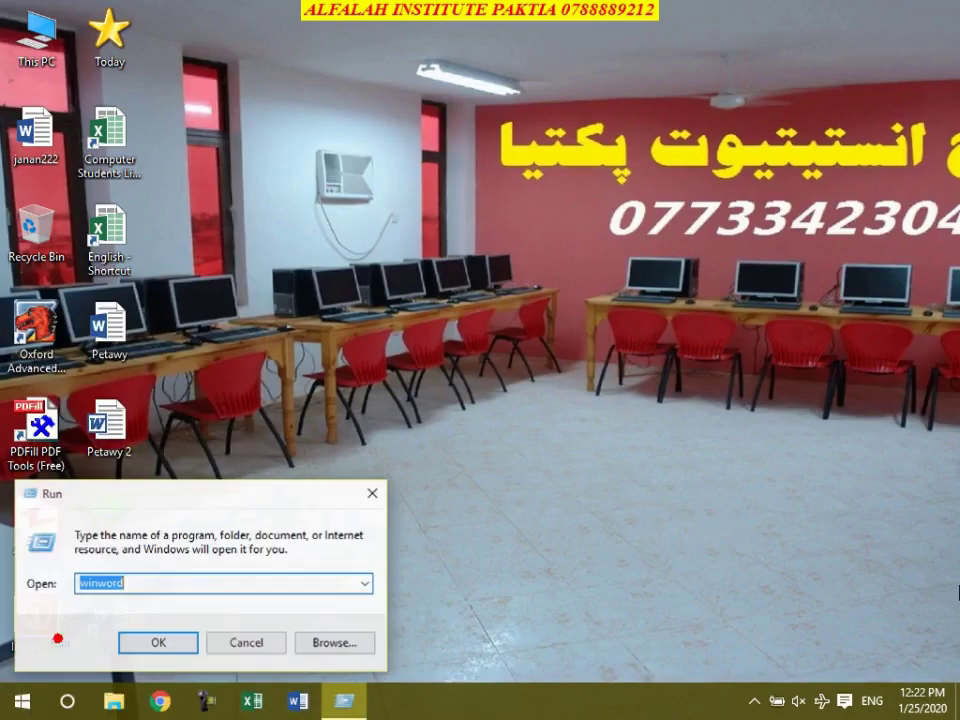
pyautogui.write('calc')
pyautogui.press('Return')
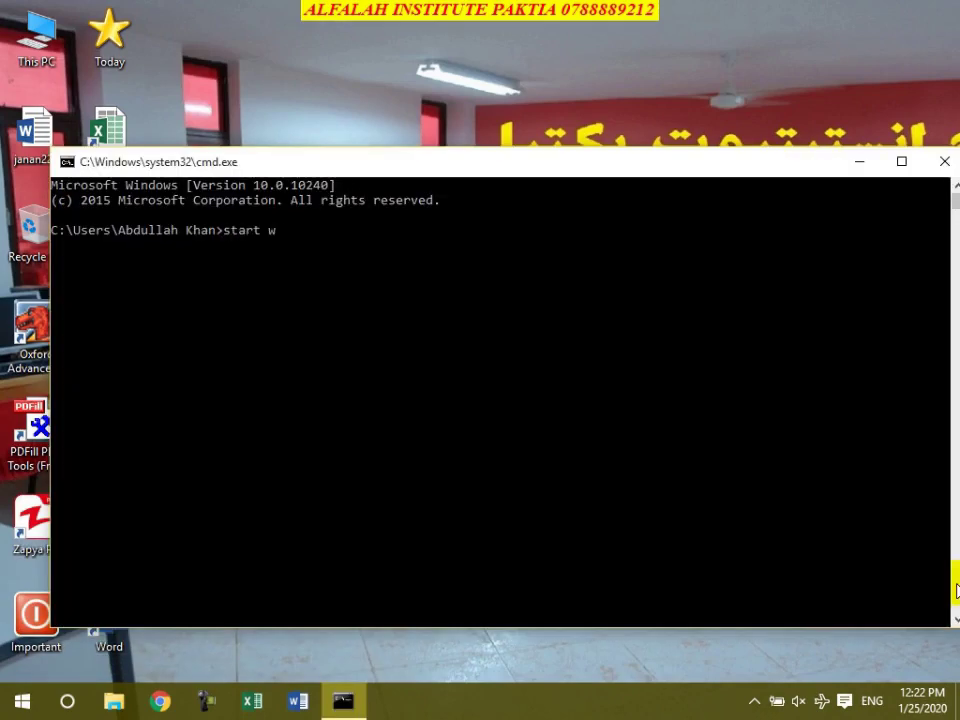
pyautogui.press('Return')
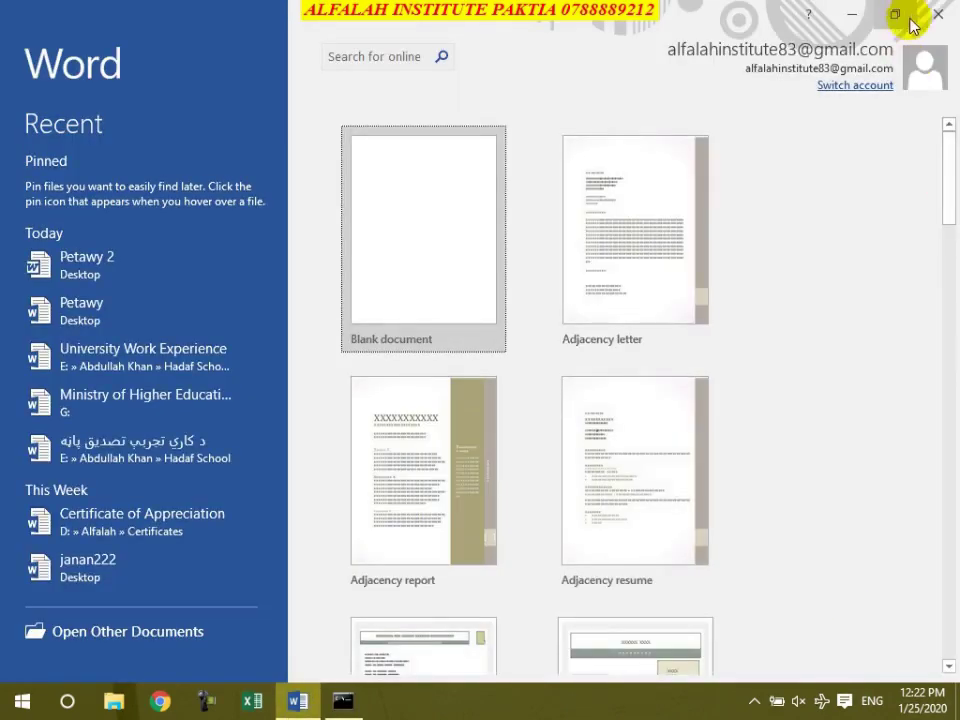
pyautogui.click(941, 16)
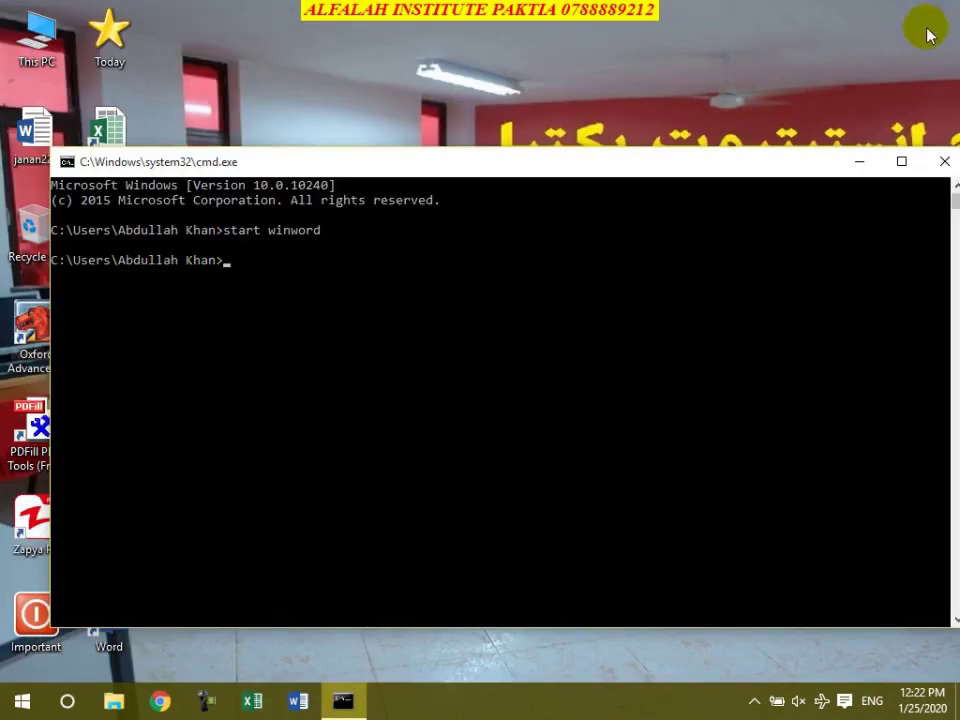
pyautogui.click(944, 161)
# Step: Search for "notepad", open Notepad, and enter the line "start winword" in the blank file
pyautogui.click(52, 704)
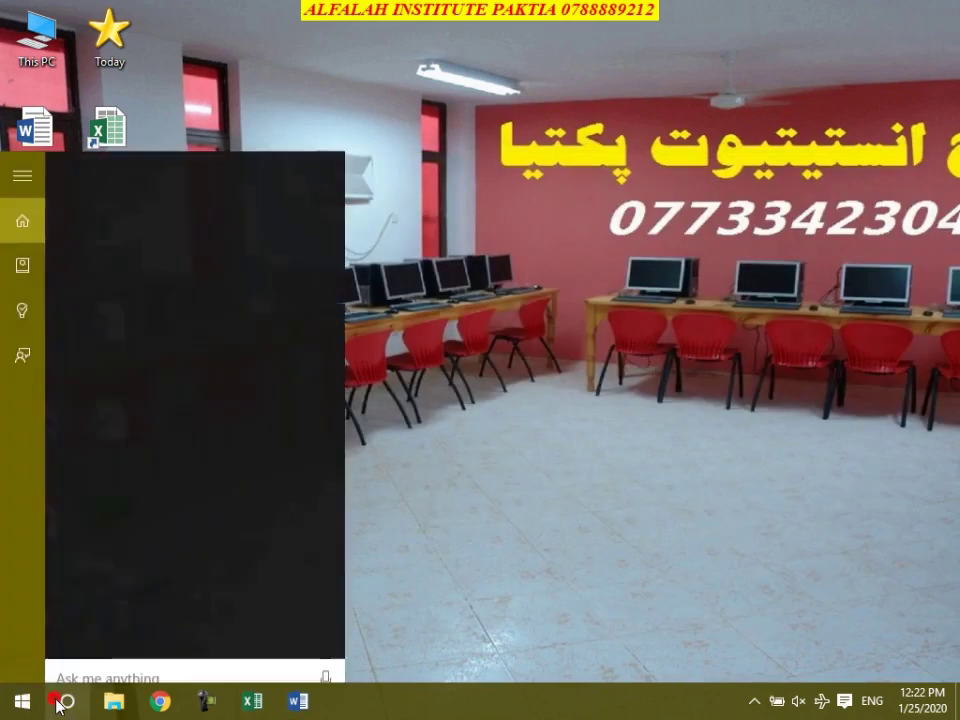
pyautogui.write('notepad')
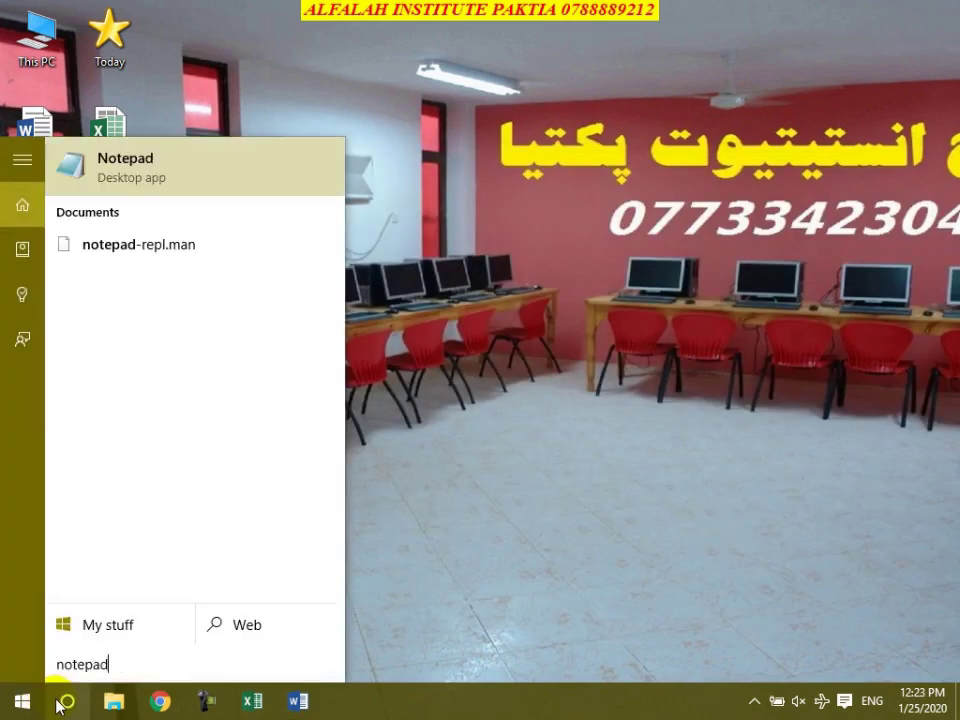
pyautogui.press('Return')
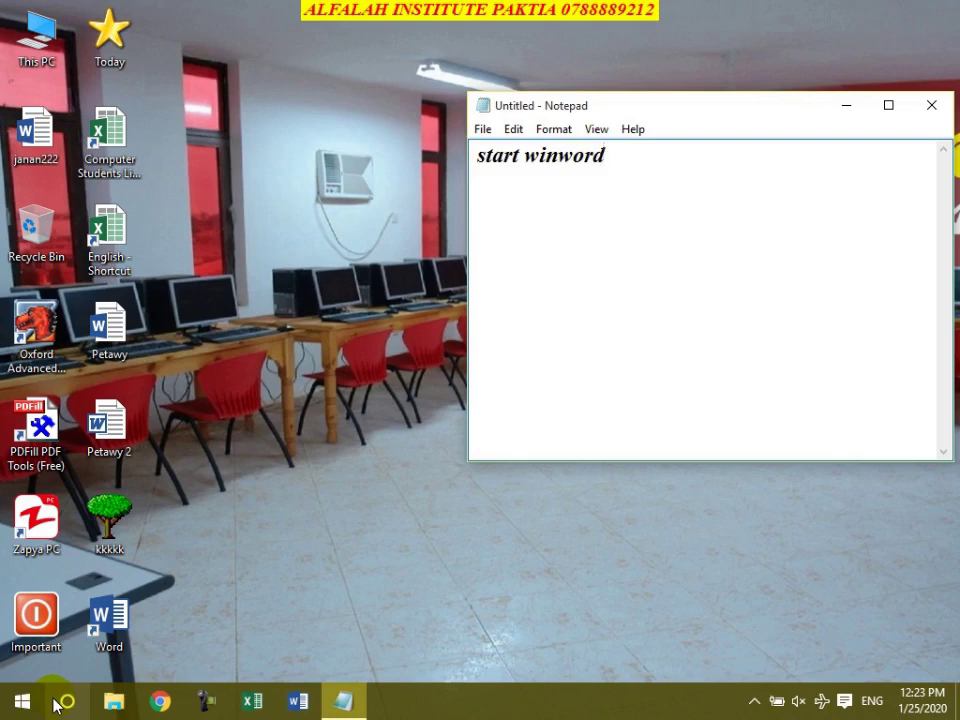
# Step: Save the Notepad file to the Desktop as "khan.bat" and close Notepad
pyautogui.hotkey('ctrl', 's')
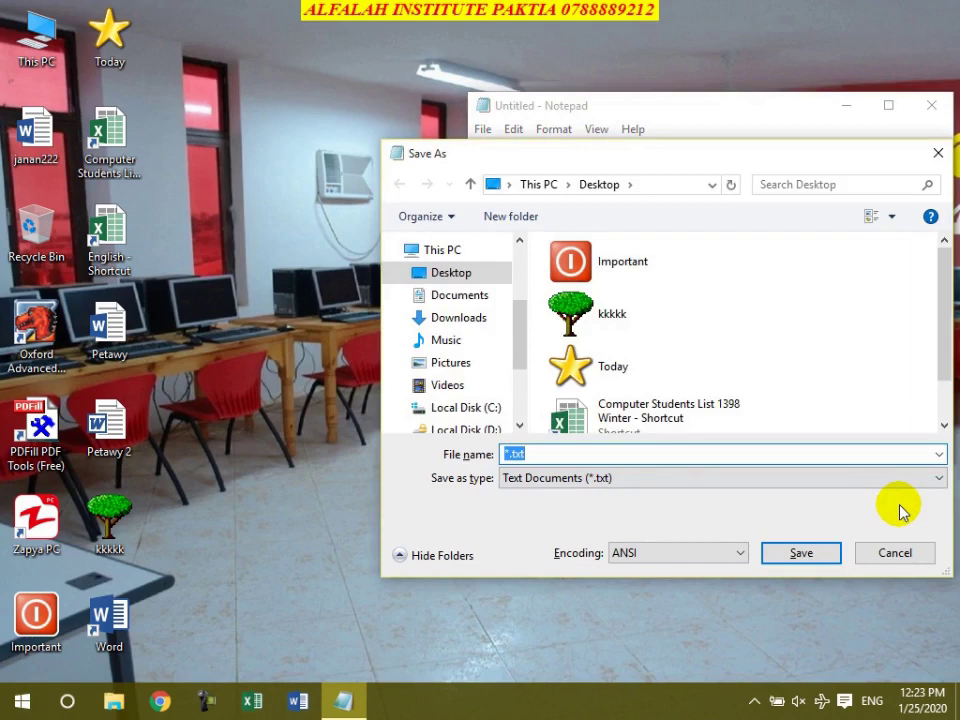
pyautogui.write('K')
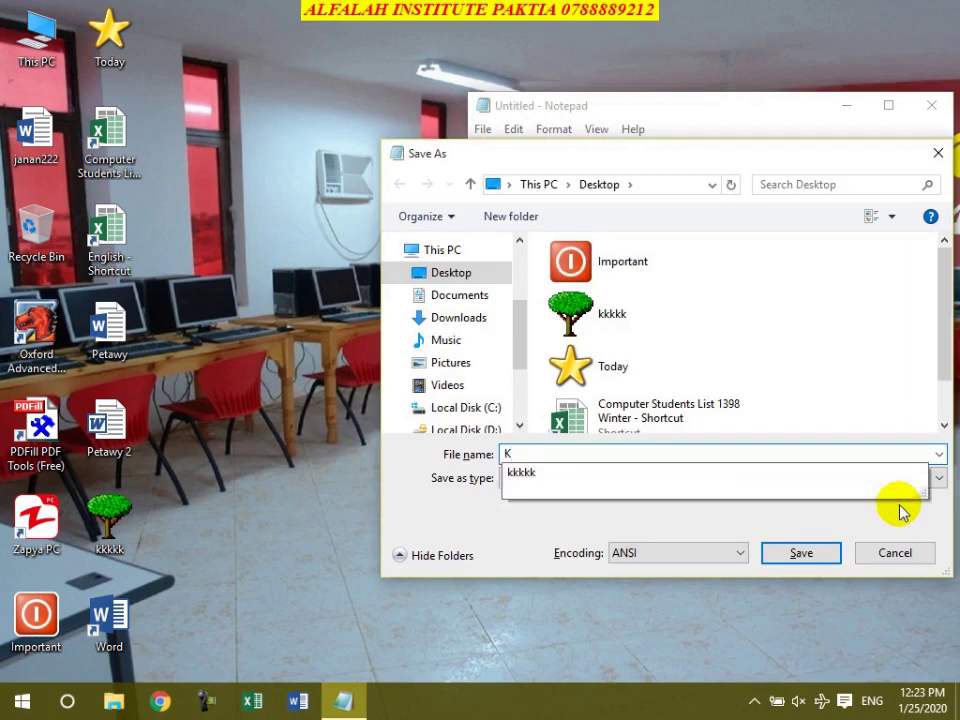
pyautogui.write('han')
pyautogui.press('BackSpace')
pyautogui.press('BackSpace')
pyautogui.press('BackSpace')
pyautogui.press('BackSpace')
pyautogui.write('khan.bat')
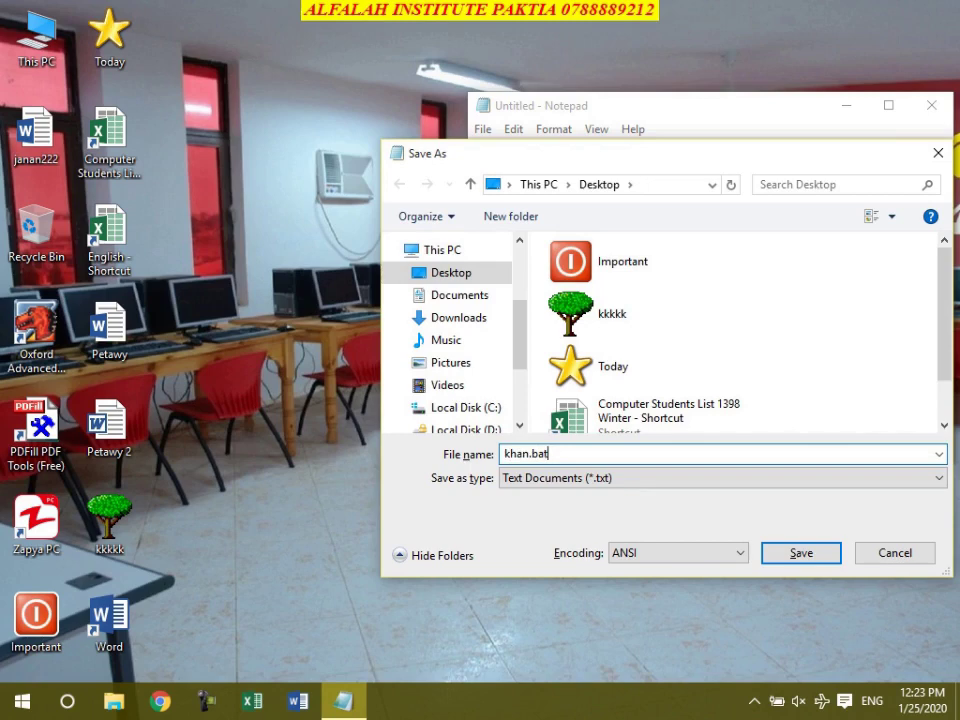
pyautogui.click(800, 564)
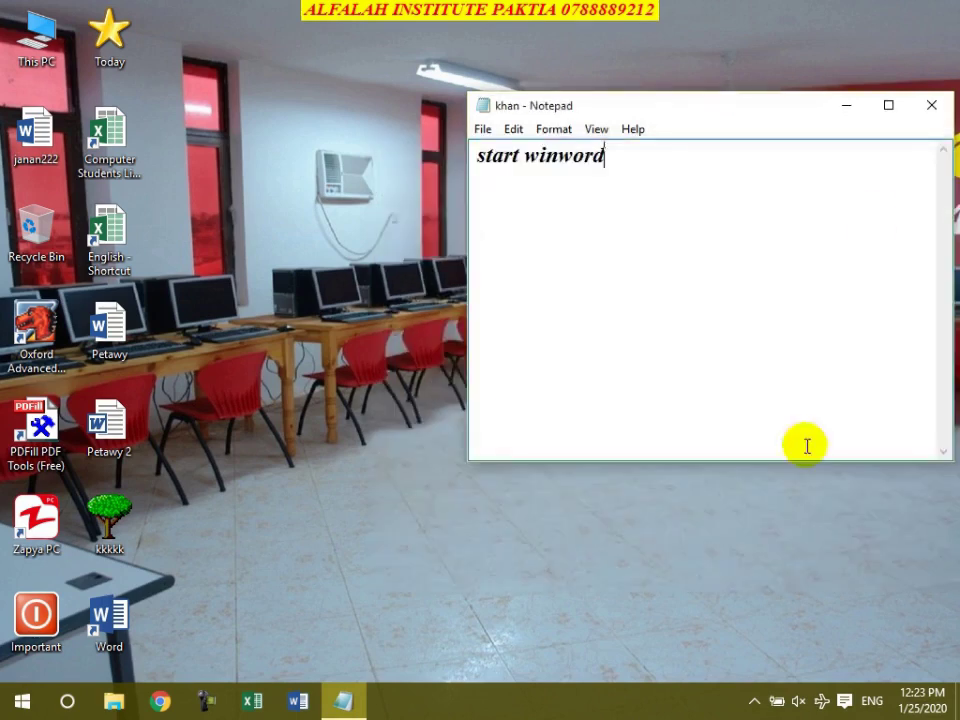
pyautogui.click(931, 106)
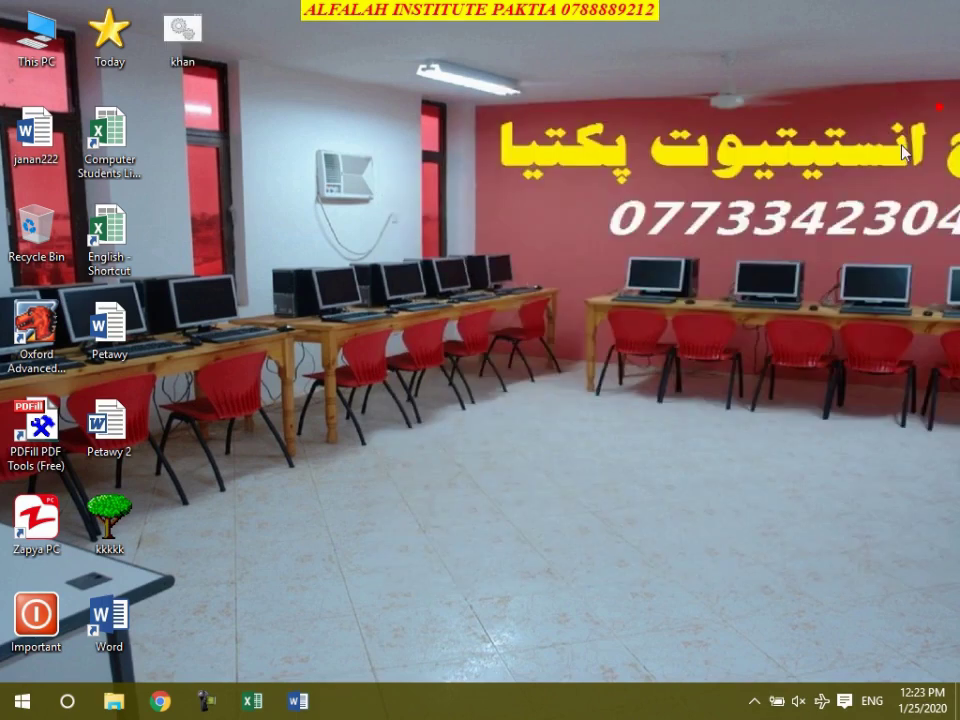
# Step: Launch Word from the khan batch file on the desktop and with the Run command "khan", closing Word each time
pyautogui.doubleClick(203, 40)
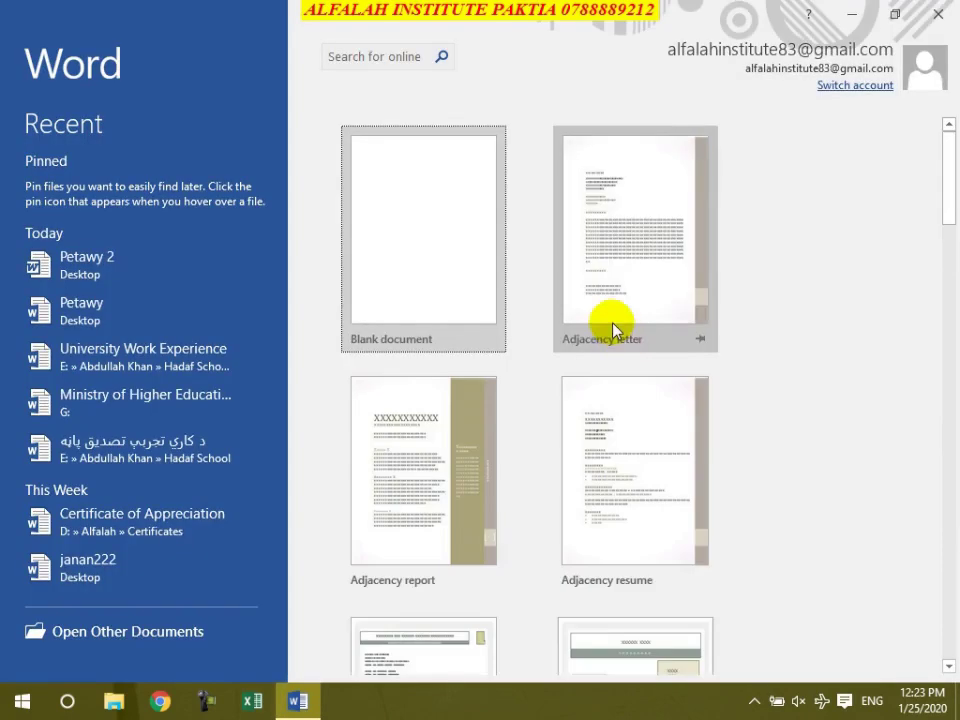
pyautogui.click(941, 17)
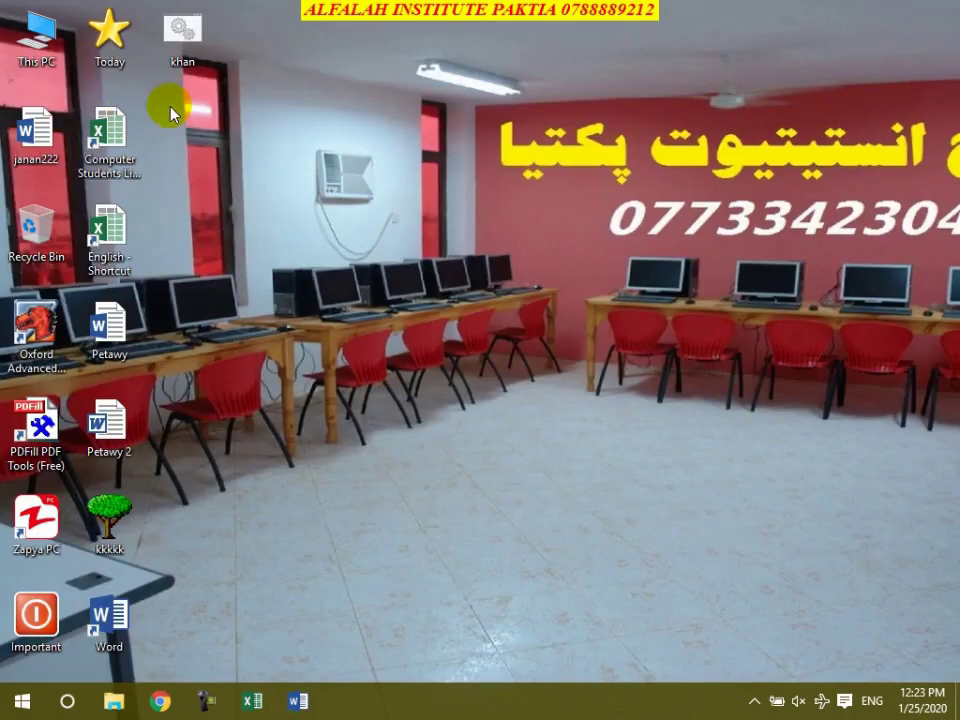
pyautogui.rightClick(18, 693)
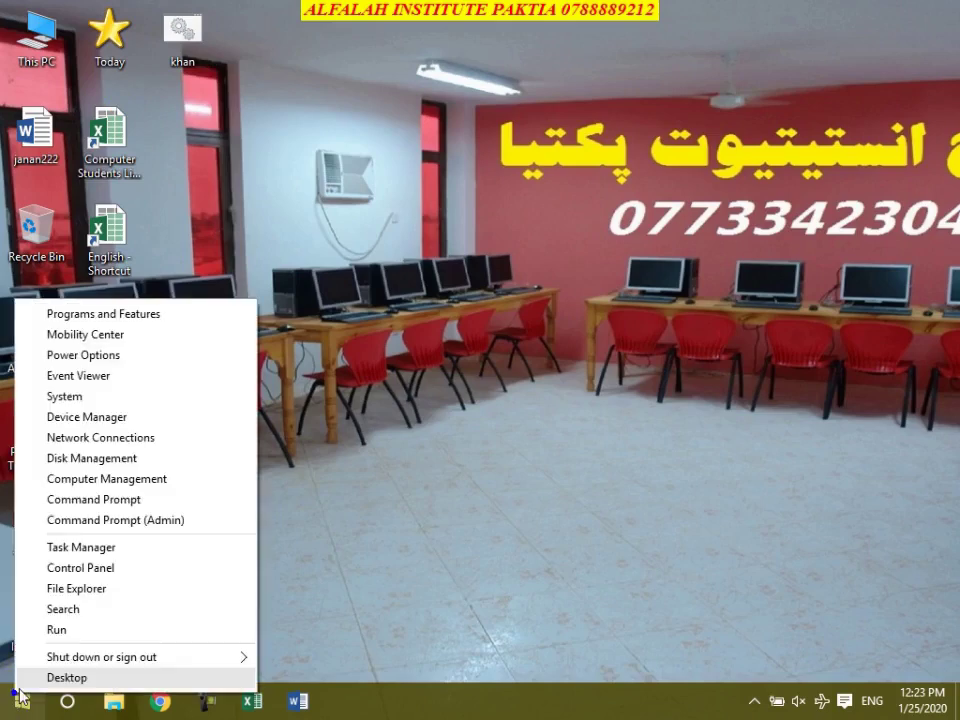
pyautogui.click(79, 628)
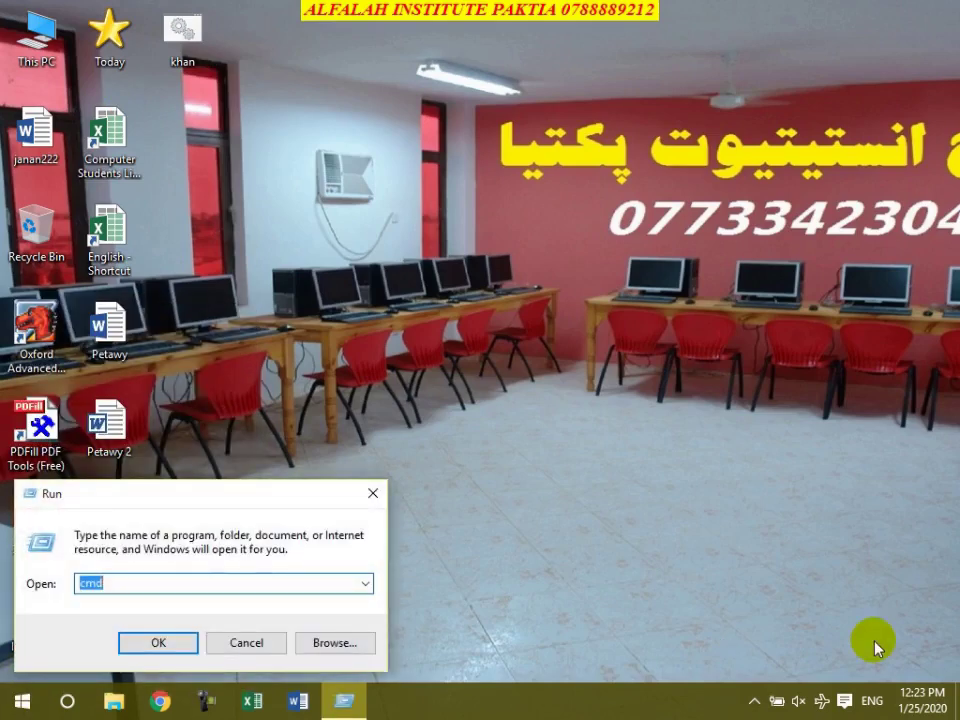
pyautogui.write('k')
pyautogui.press('Return')
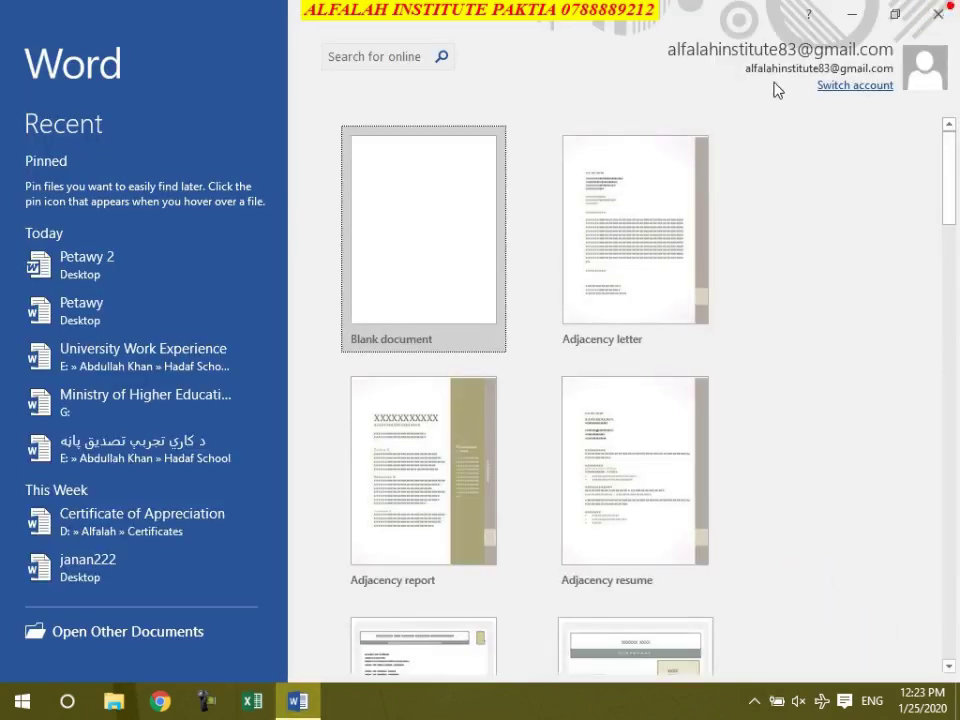
pyautogui.hotkey('alt', 'F4')
# Step: Rename the khan batch file as "janan", launch Word from it, and close Word
pyautogui.click(182, 40)
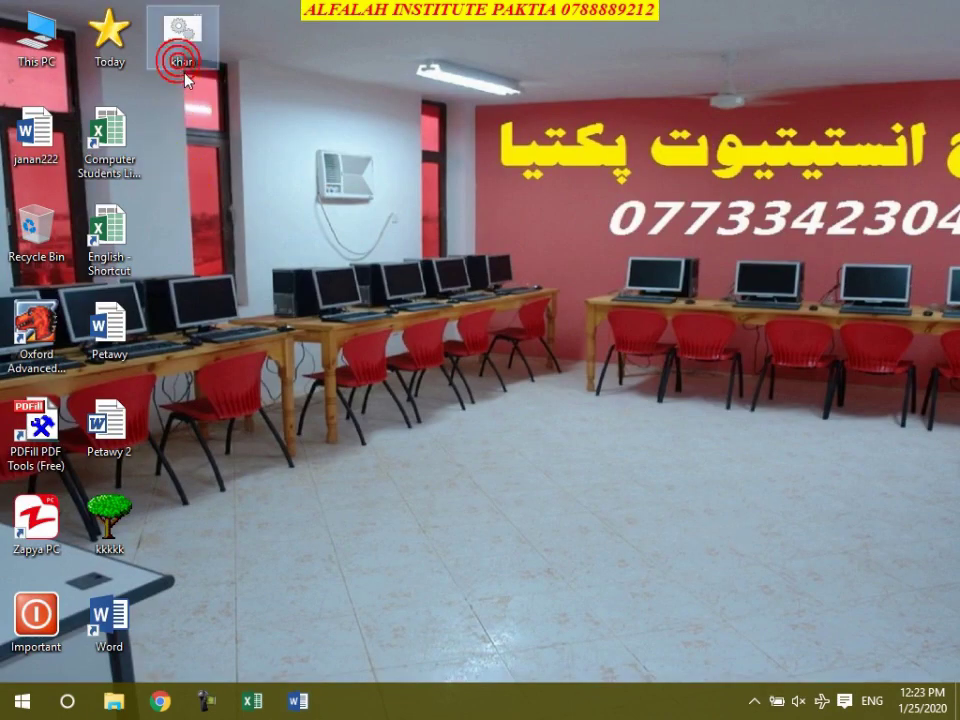
pyautogui.press('F2')
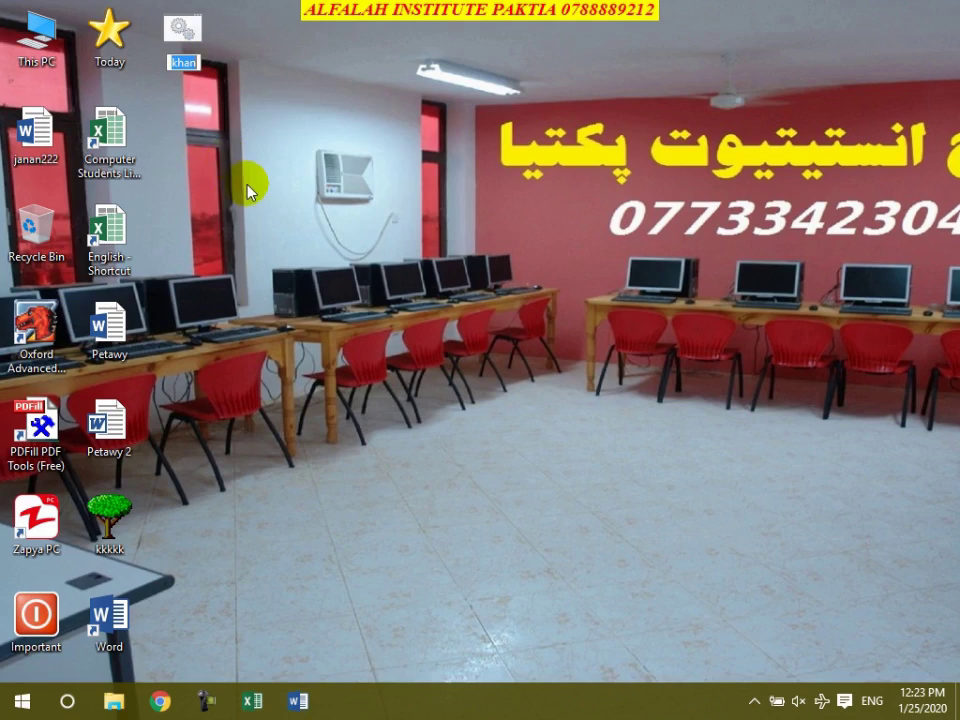
pyautogui.write('janan')
pyautogui.click(213, 178)
pyautogui.doubleClick(183, 22)
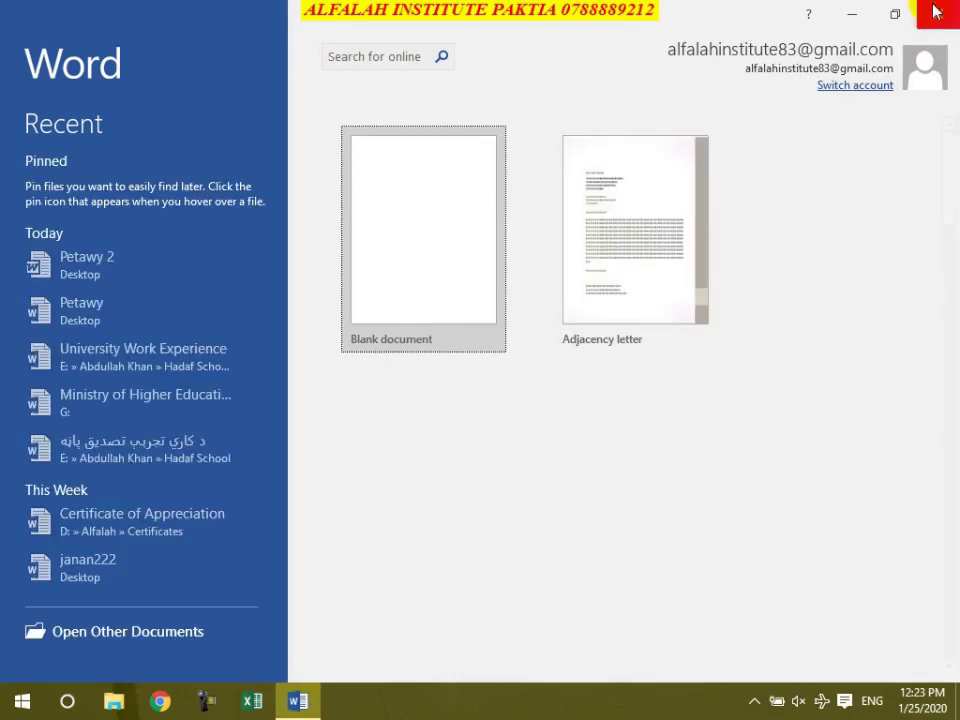
pyautogui.click(935, 12)
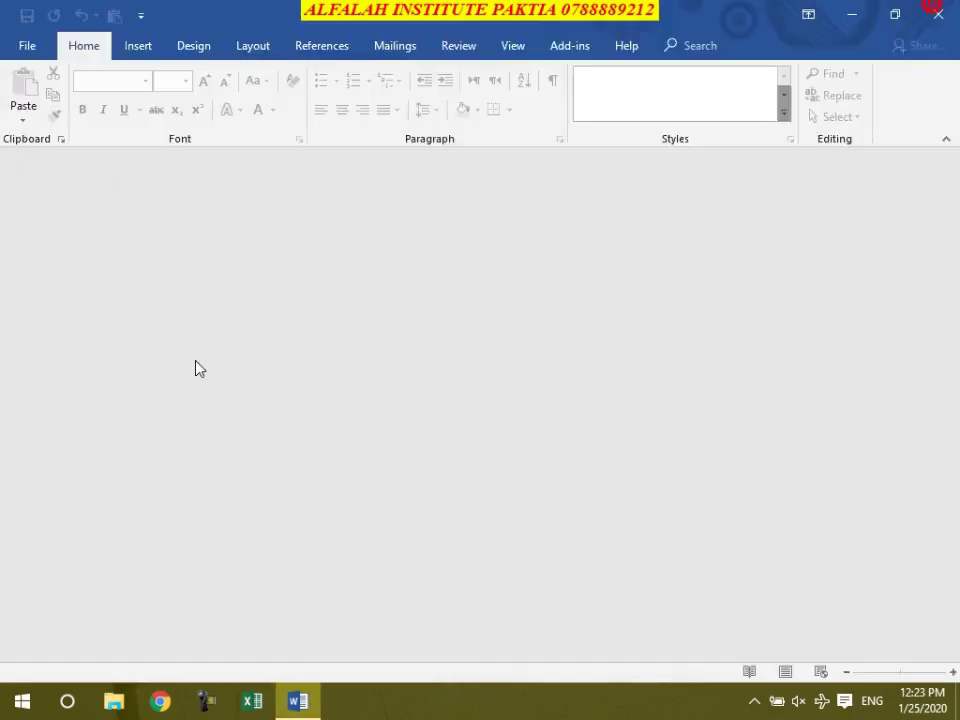
# Step: Try to launch Word with the Run command "janan" while the batch file is on the desktop
pyautogui.rightClick(21, 701)
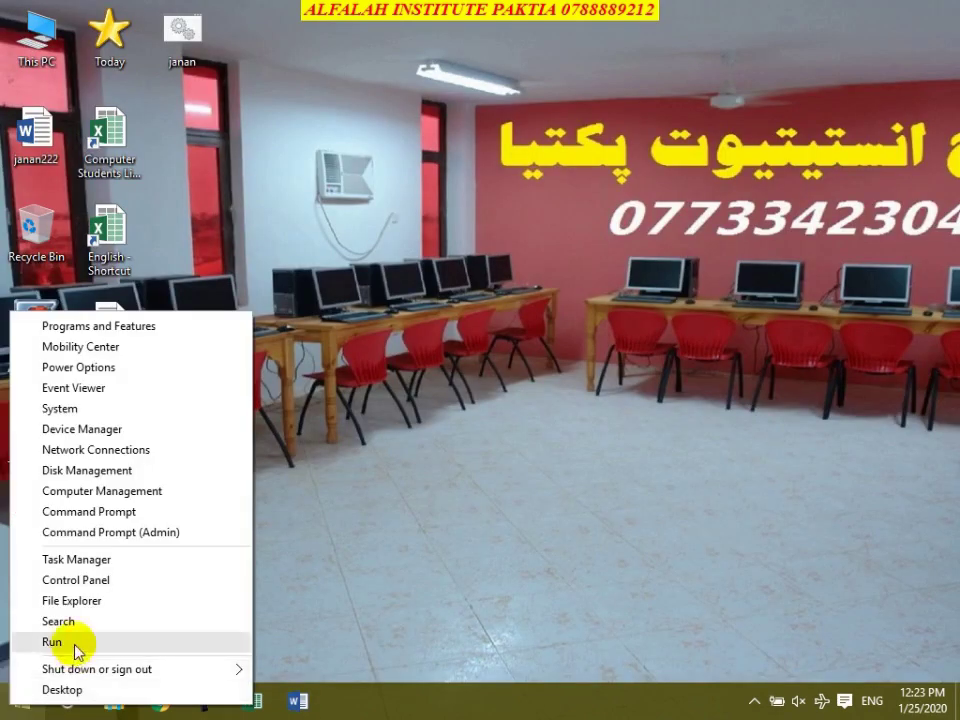
pyautogui.click(73, 643)
pyautogui.press('Escape')
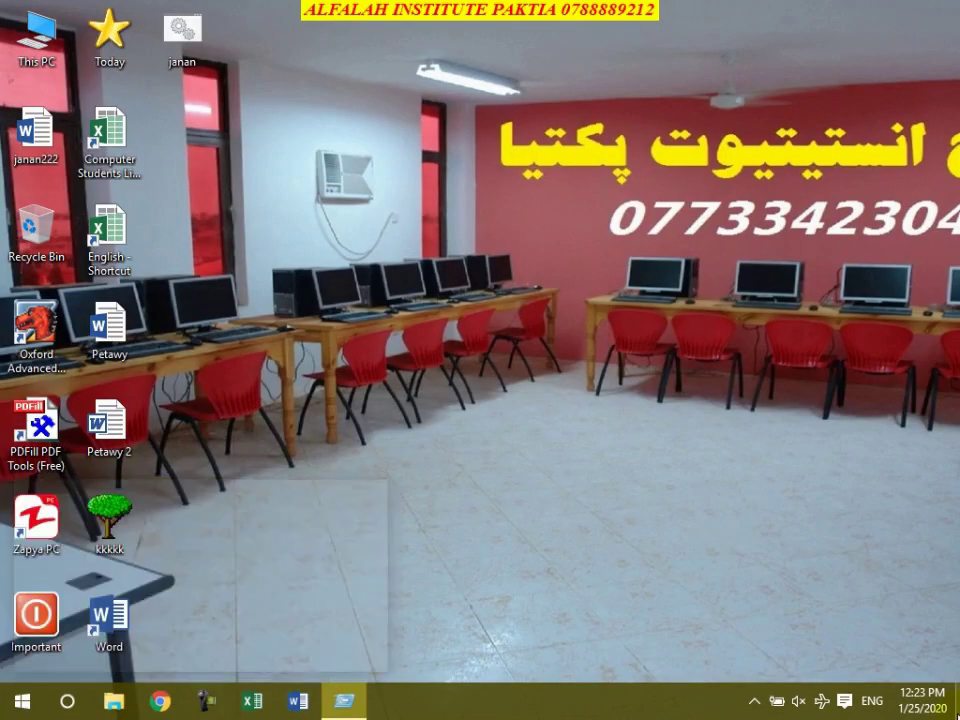
pyautogui.press('super+r')
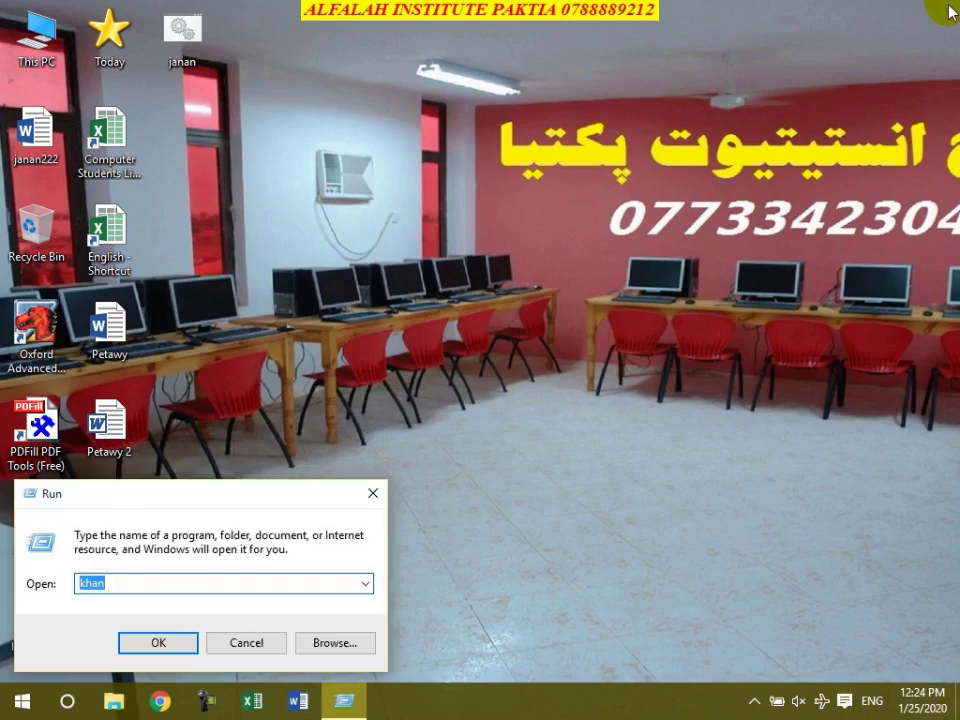
pyautogui.write('k')
pyautogui.press('BackSpace')
pyautogui.write('j')
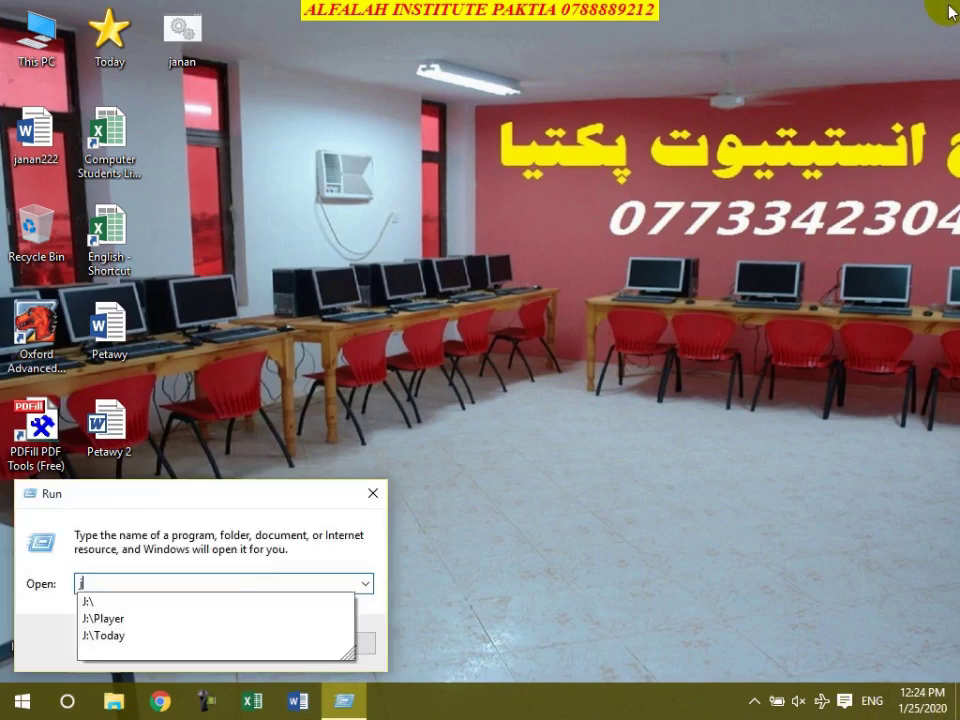
pyautogui.write('anan')
pyautogui.press('Return')
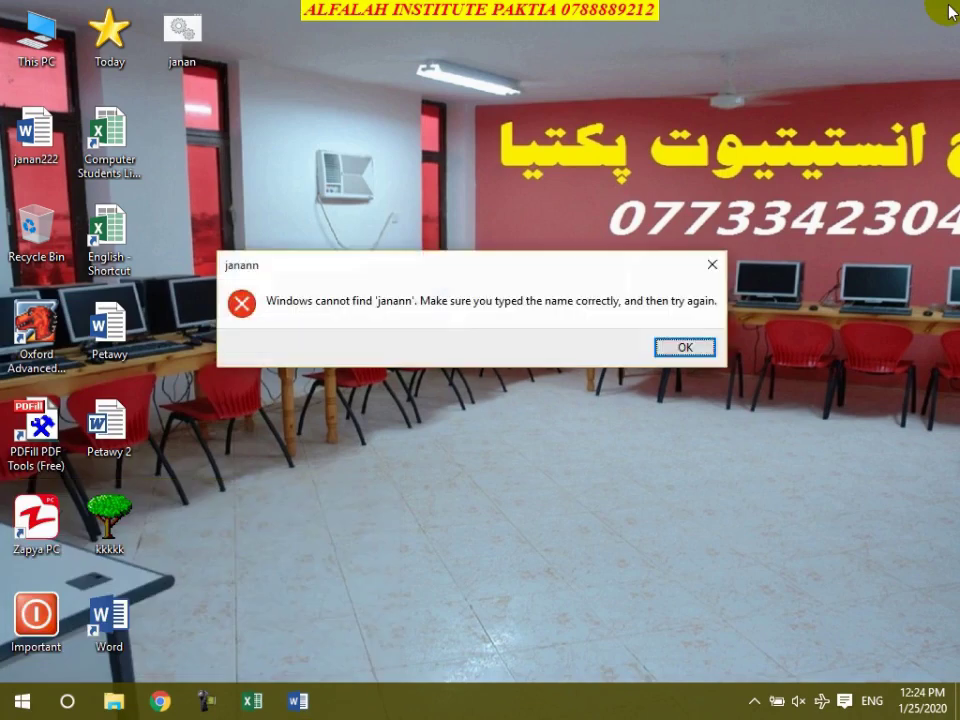
pyautogui.press('Return')
pyautogui.write('janan')
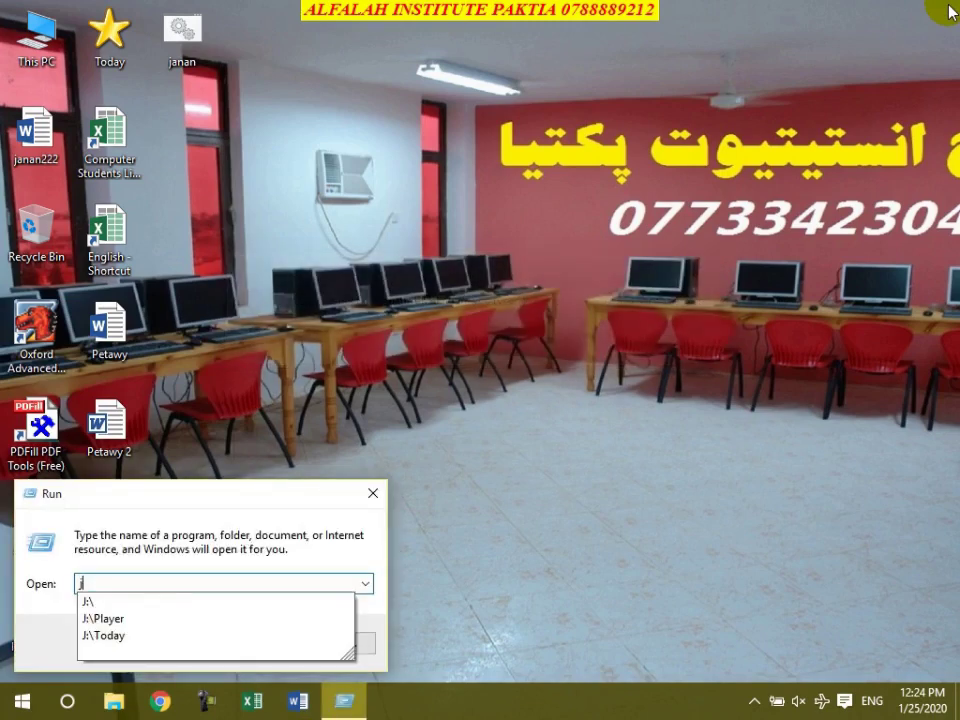
pyautogui.press('Return')
pyautogui.press('Return')
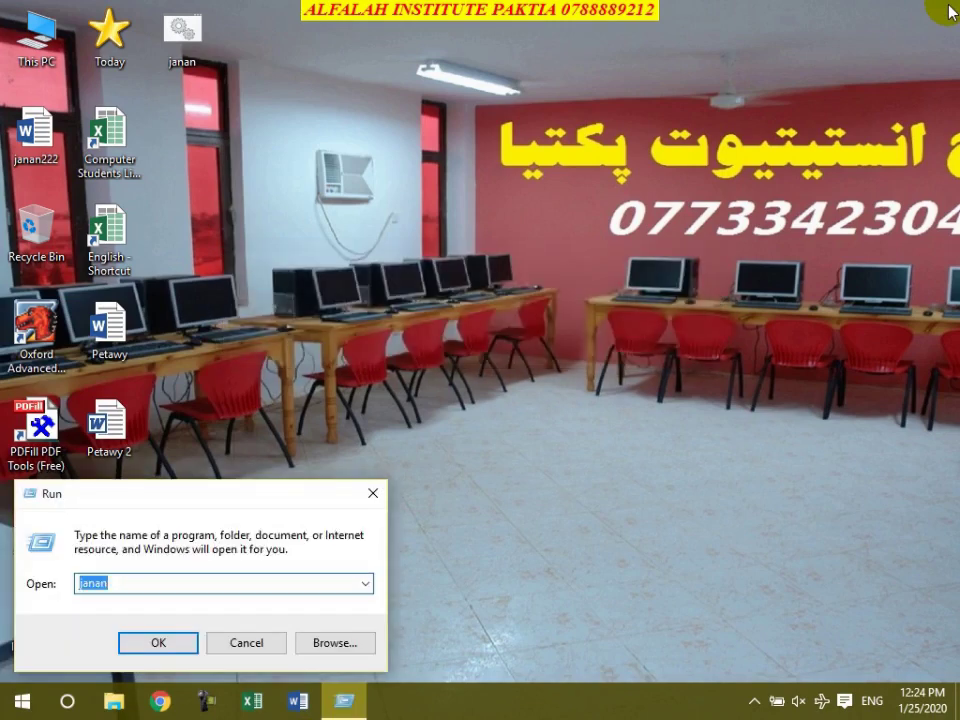
# Step: Cut the janan batch file from the desktop and open the System32 folder through Run
pyautogui.rightClick(184, 42)
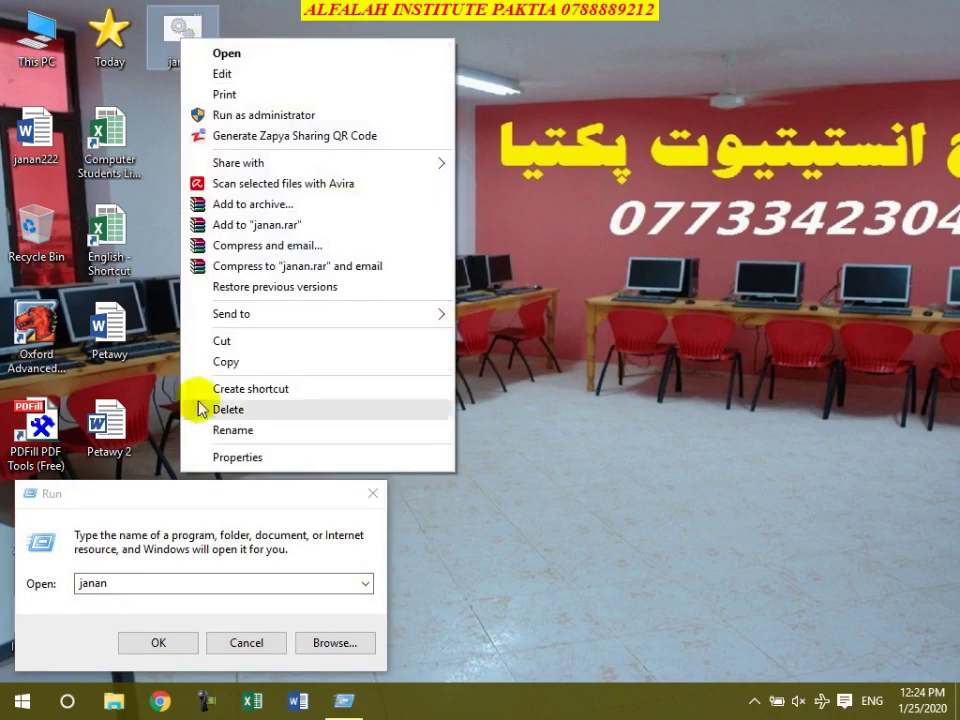
pyautogui.click(221, 343)
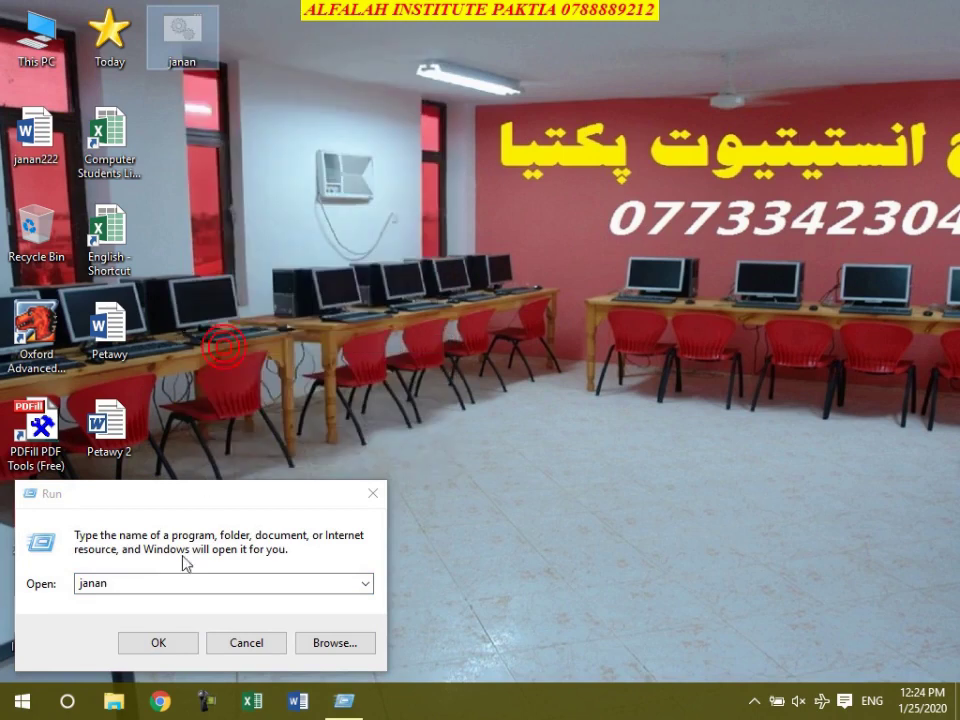
pyautogui.click(135, 587)
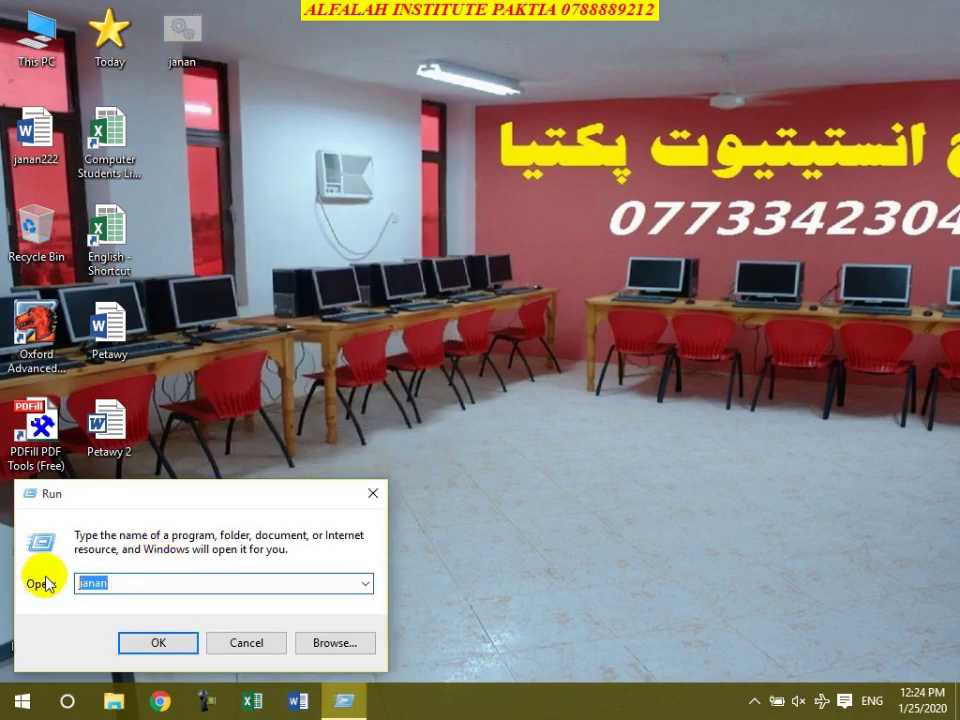
pyautogui.write('system32')
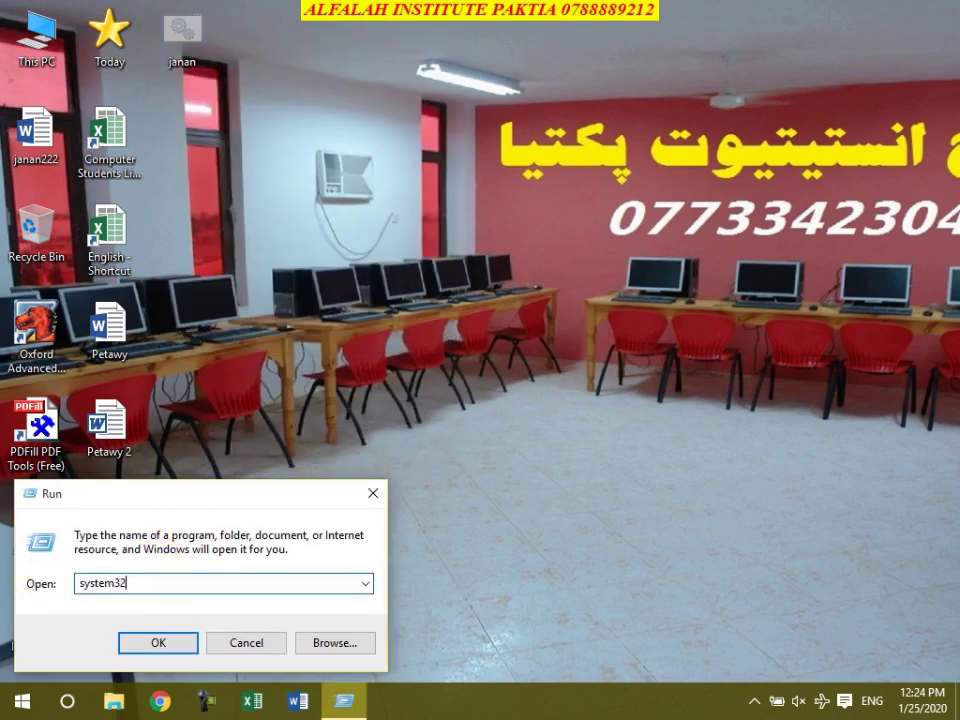
pyautogui.press('Return')
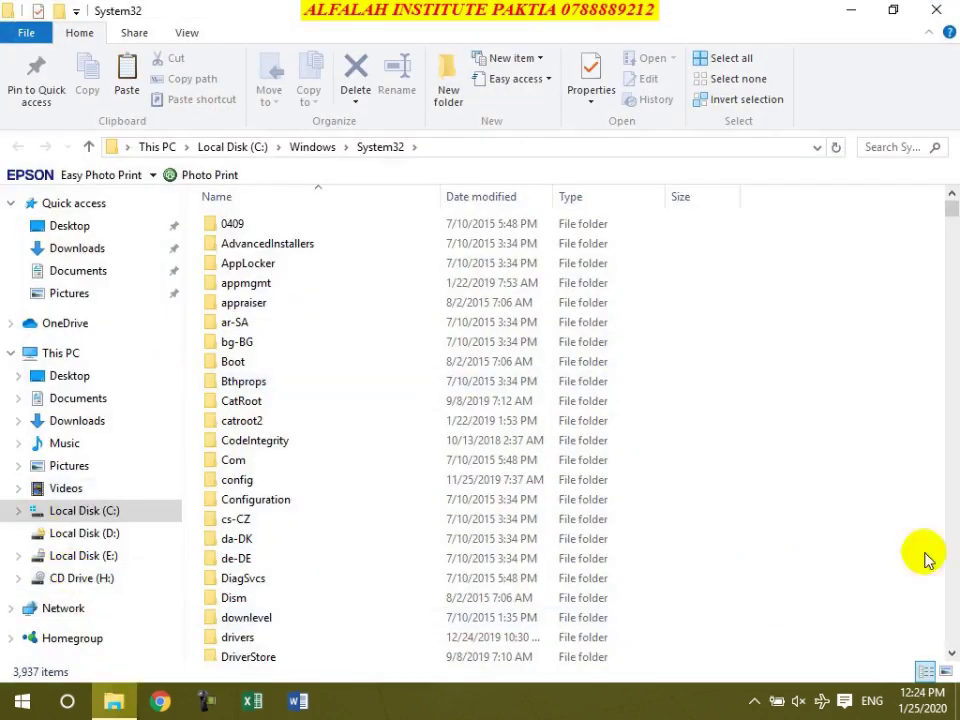
# Step: Paste the janan batch file into System32 with administrator permission and close the folder window
pyautogui.rightClick(901, 363)
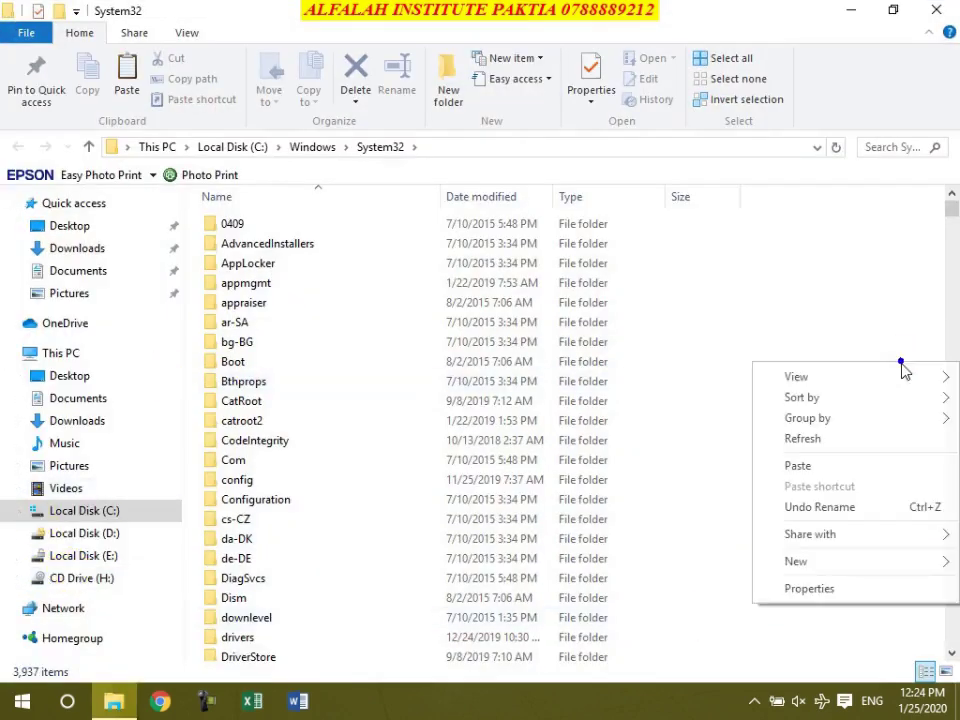
pyautogui.click(826, 467)
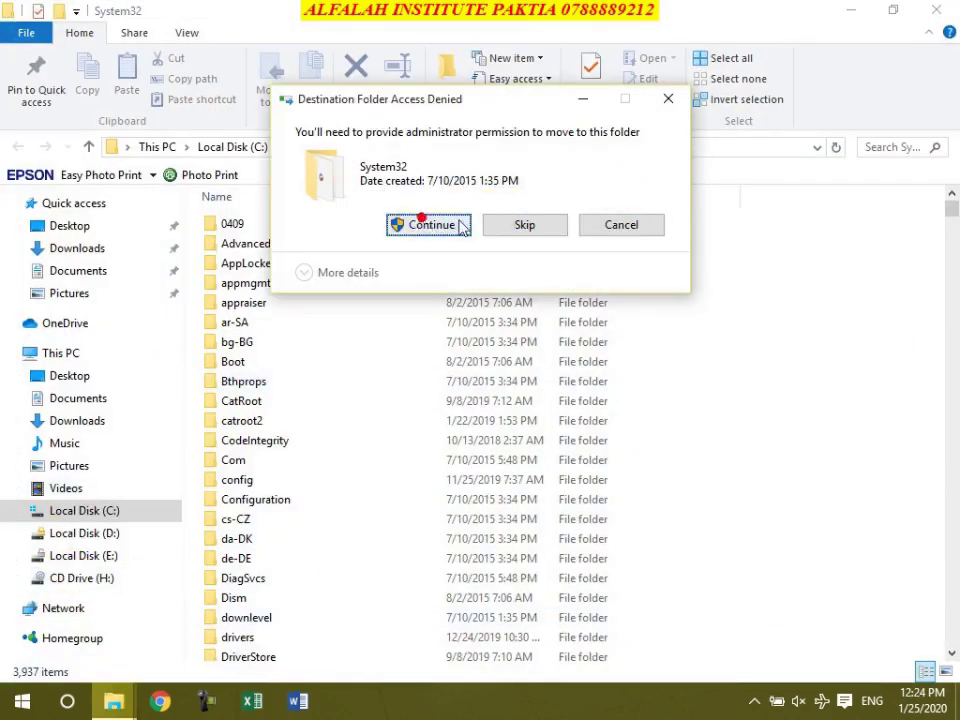
pyautogui.click(459, 226)
pyautogui.click(938, 8)
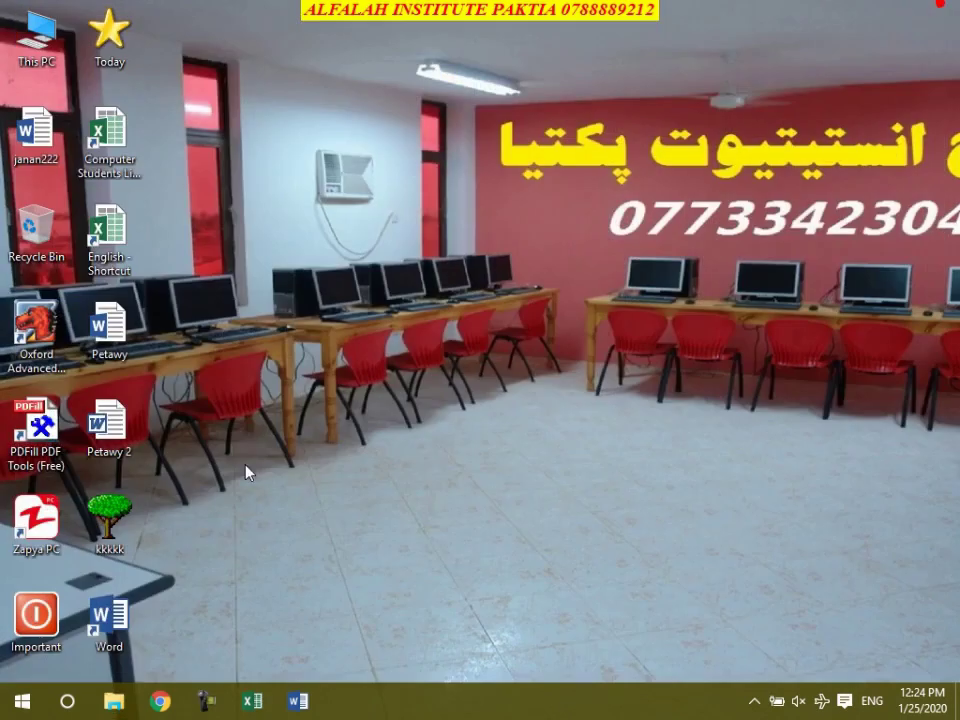
# Step: Launch Word through the batch file in System32 with the Run command "janan"
pyautogui.rightClick(22, 703)
pyautogui.click(56, 631)
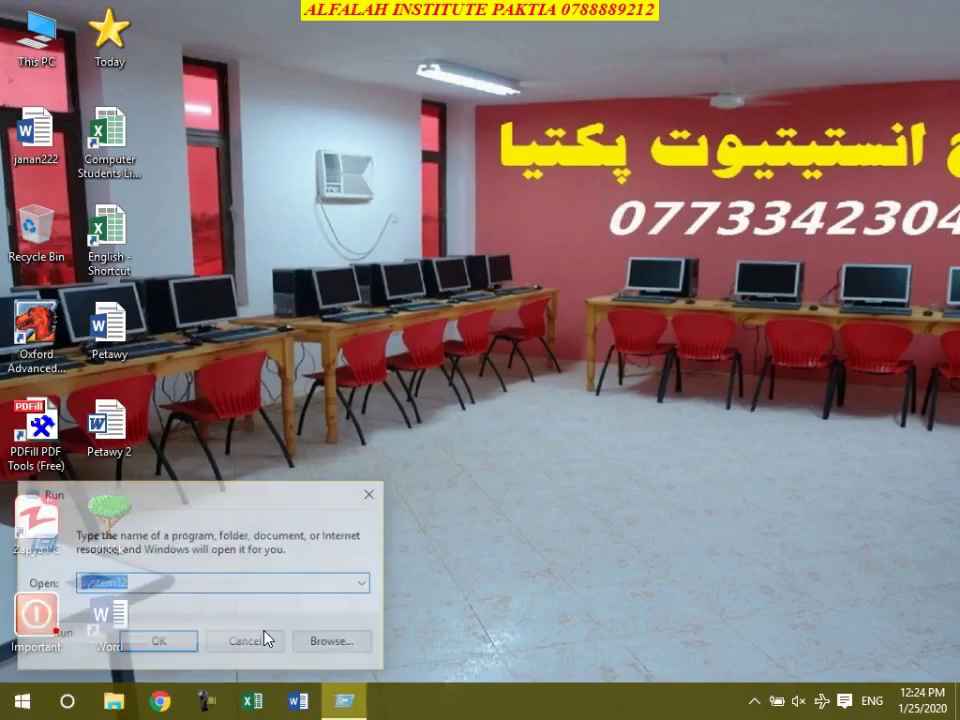
pyautogui.write('ja')
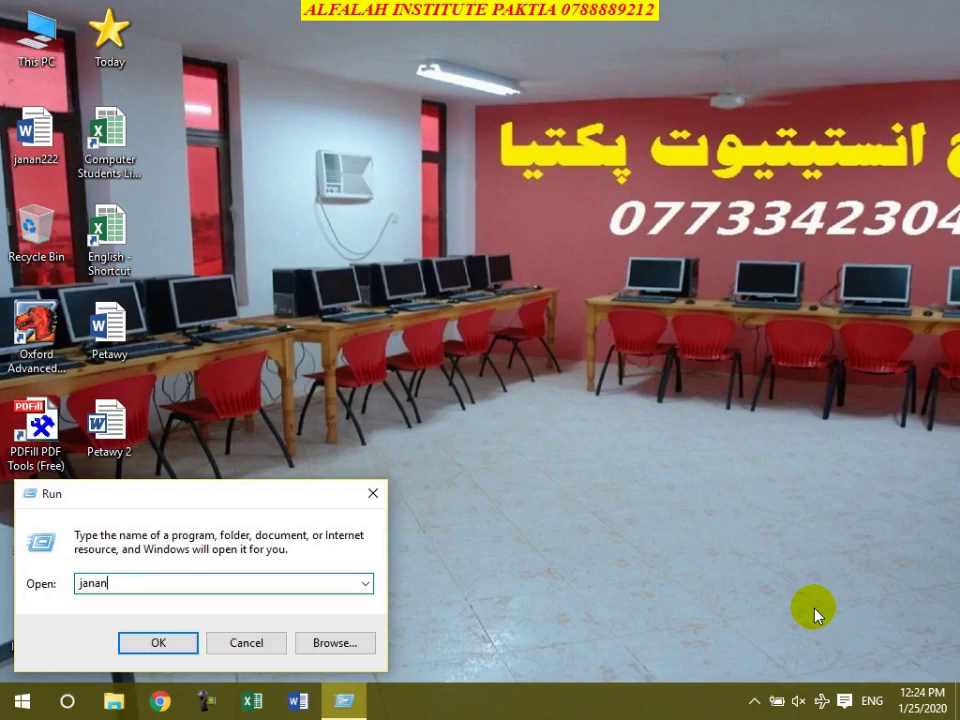
pyautogui.write('nan')
pyautogui.press('Return')
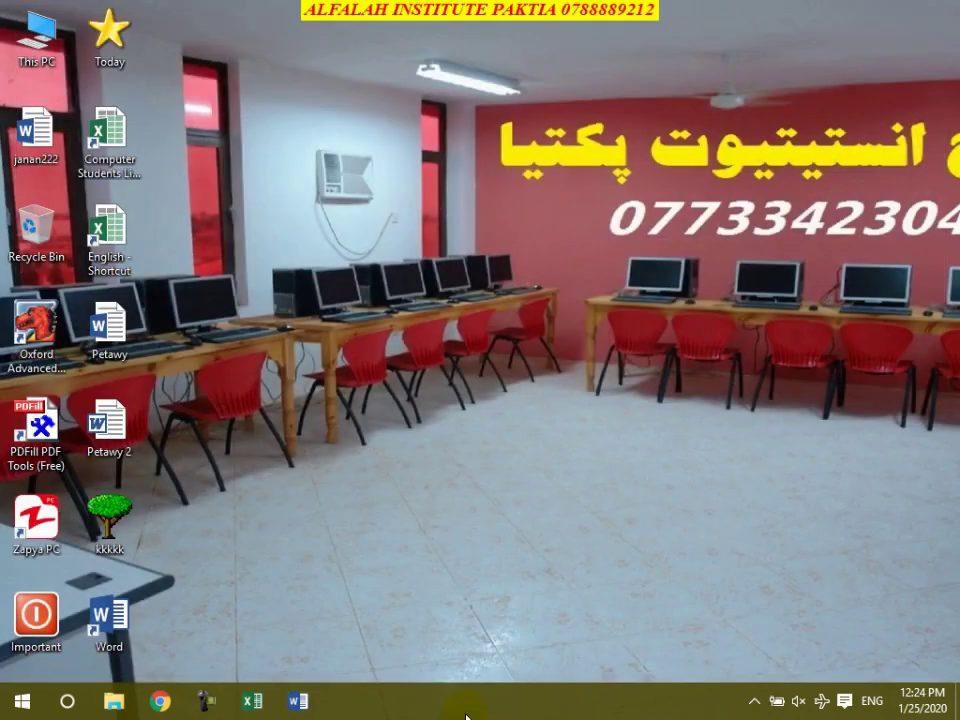
# Step: Open Task Manager, collapse it to fewer details, and expand it back to the detailed view
pyautogui.rightClick(480, 694)
pyautogui.click(545, 628)
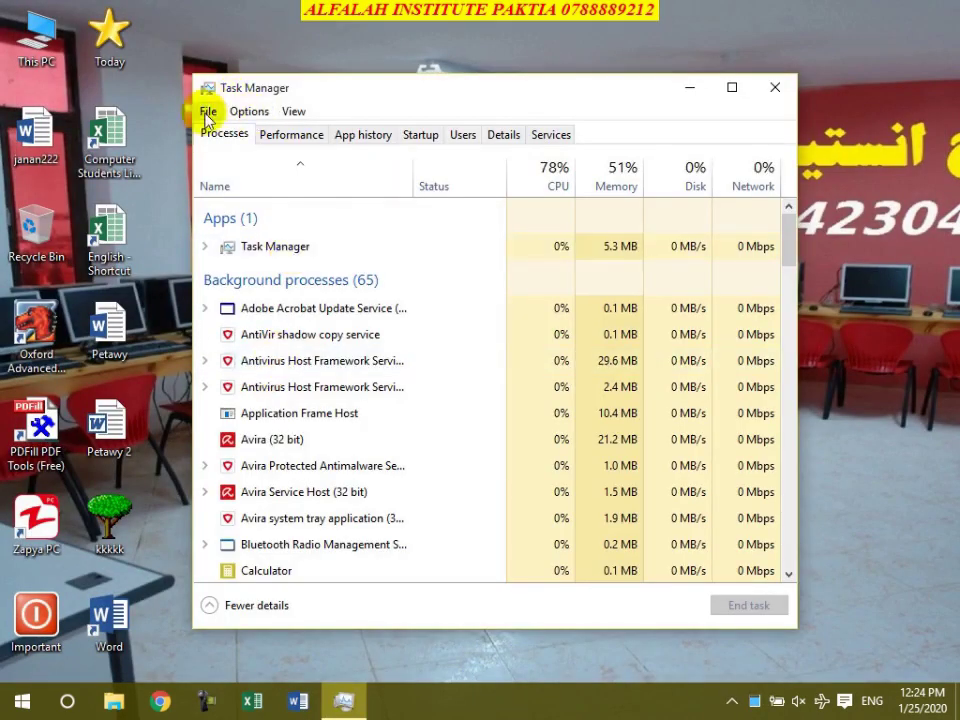
pyautogui.click(210, 605)
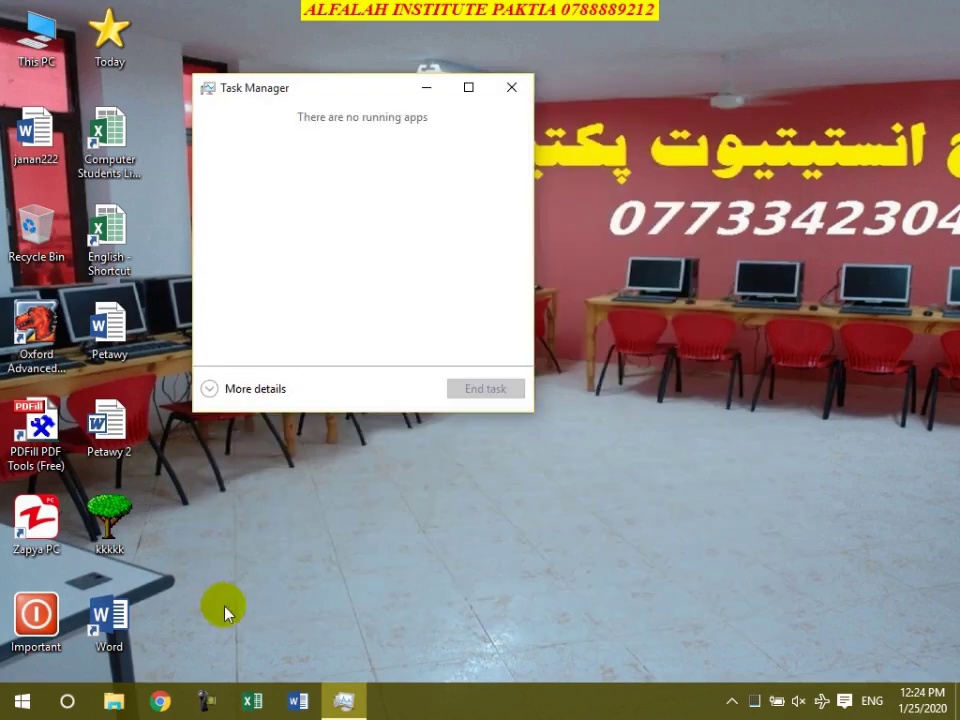
pyautogui.click(209, 388)
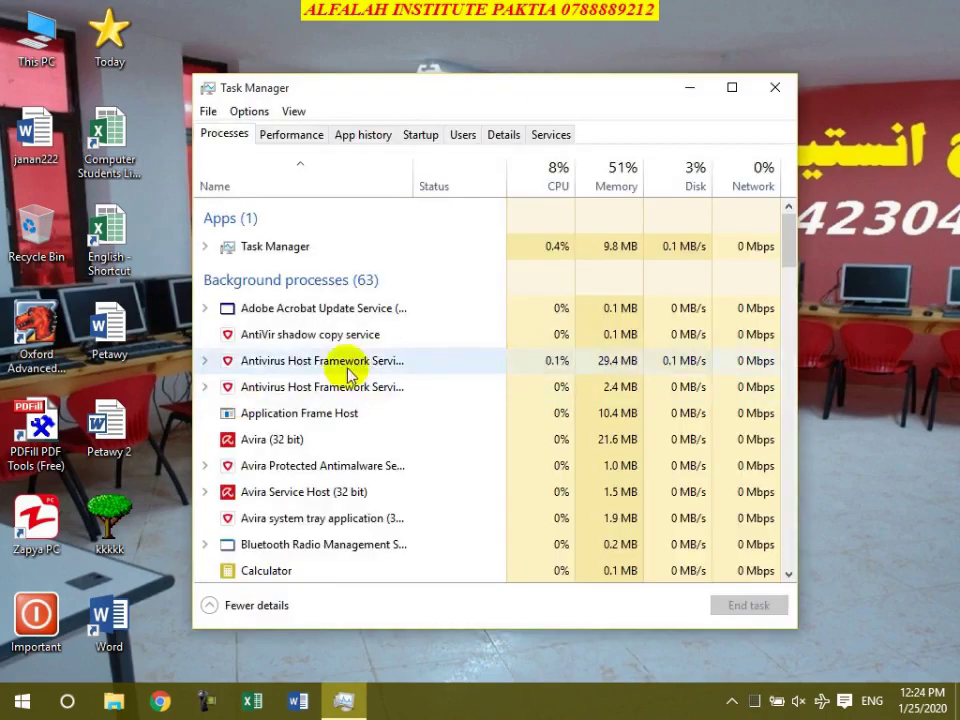
# Step: Launch Word by running the new task "winword" from Task Manager, and close both Task Manager and Word
pyautogui.click(208, 112)
pyautogui.click(240, 137)
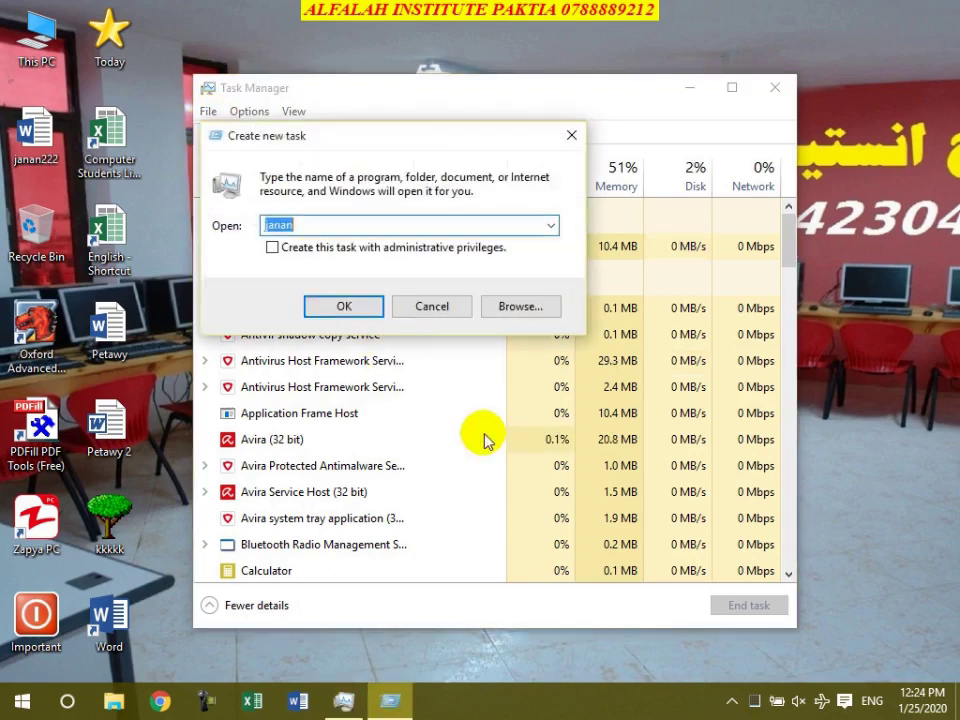
pyautogui.write('win')
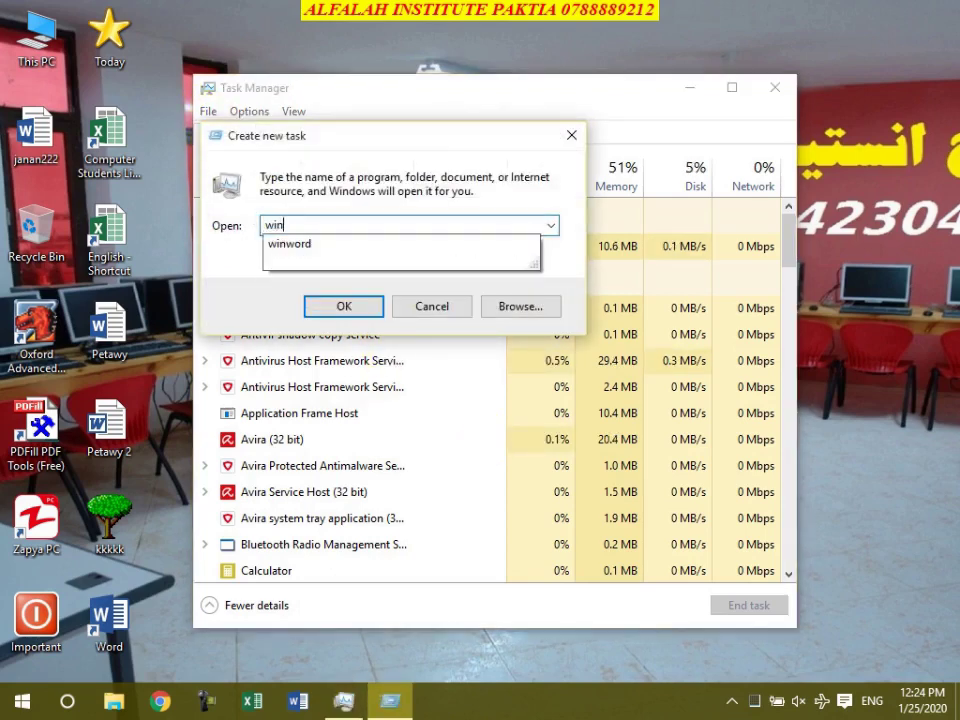
pyautogui.write('word')
pyautogui.press('Return')
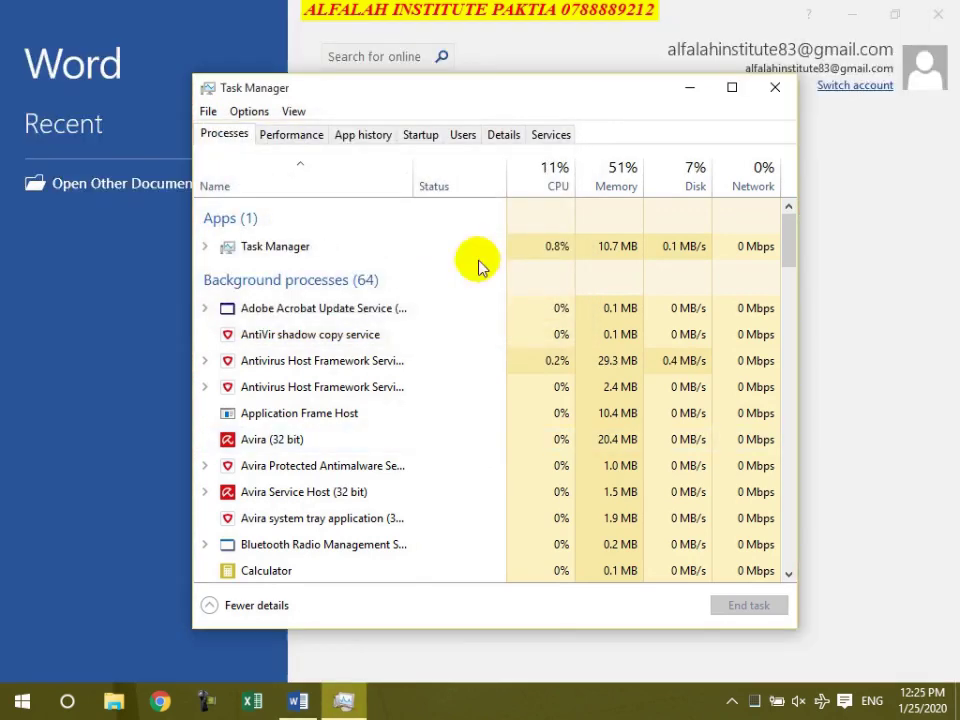
pyautogui.click(776, 89)
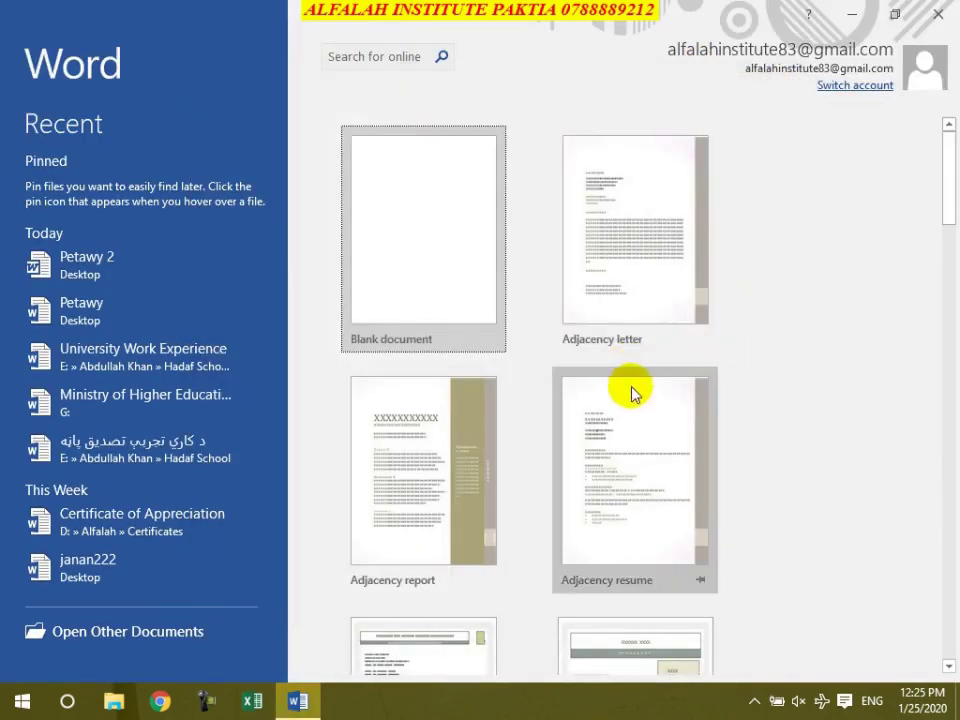
pyautogui.click(939, 17)
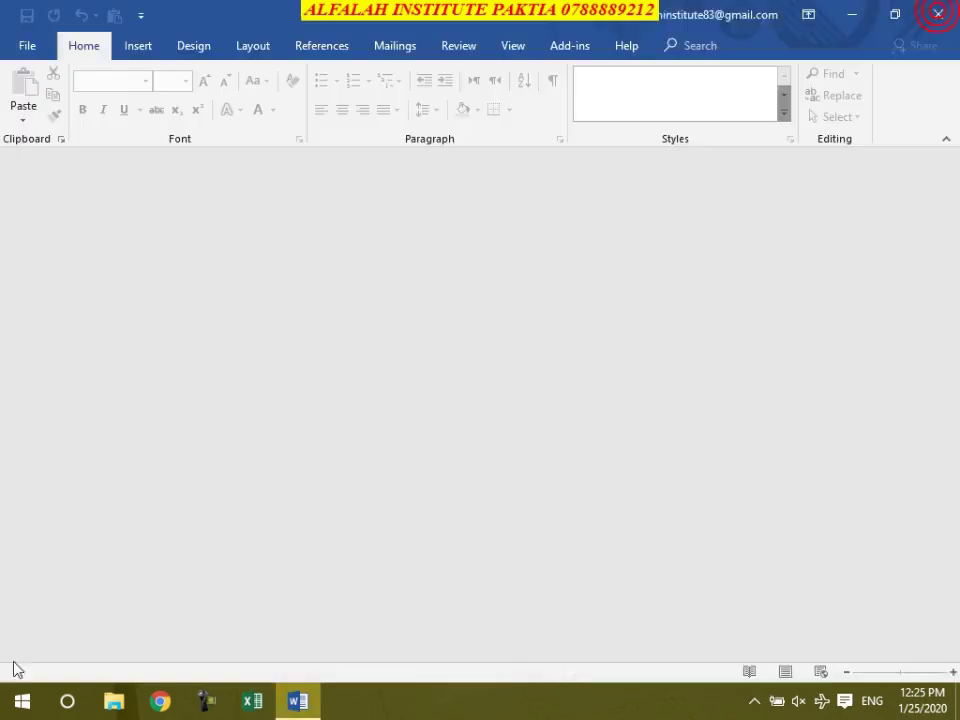
# Step: Find Word in the Start menu's full app list and open its file location
pyautogui.click(22, 701)
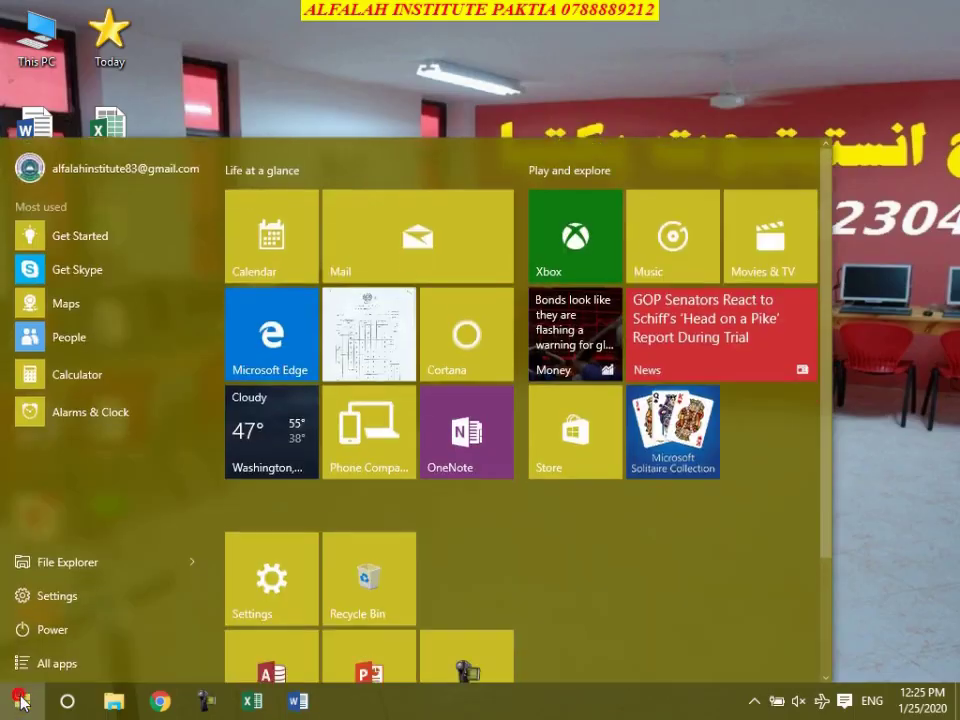
pyautogui.click(32, 664)
pyautogui.scroll(-5, 71, 512)
pyautogui.scroll(-15, 71, 517)
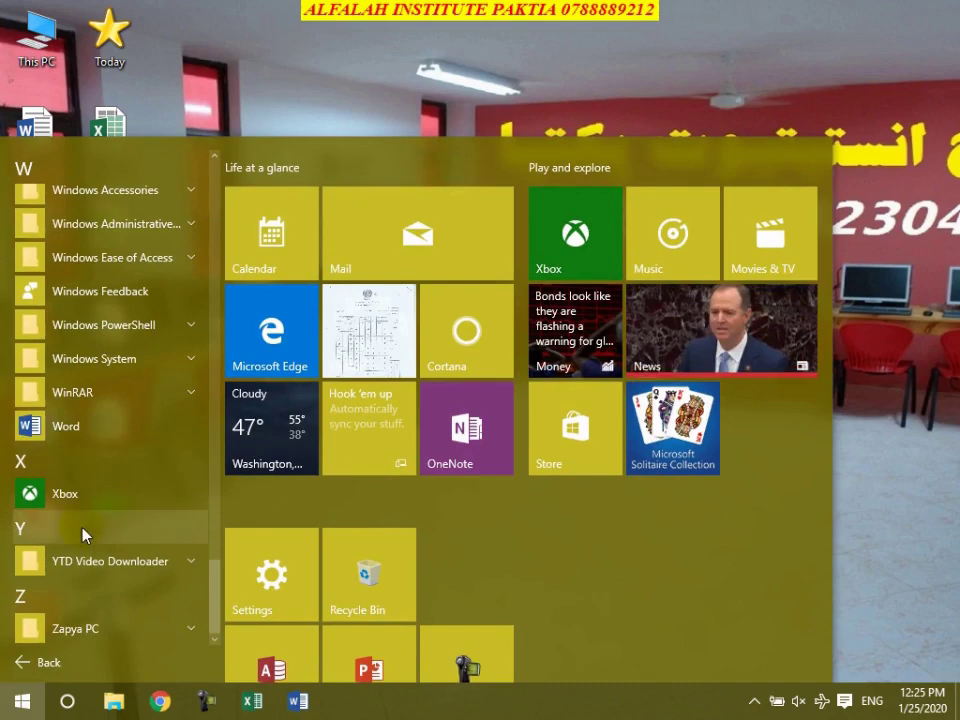
pyautogui.rightClick(72, 428)
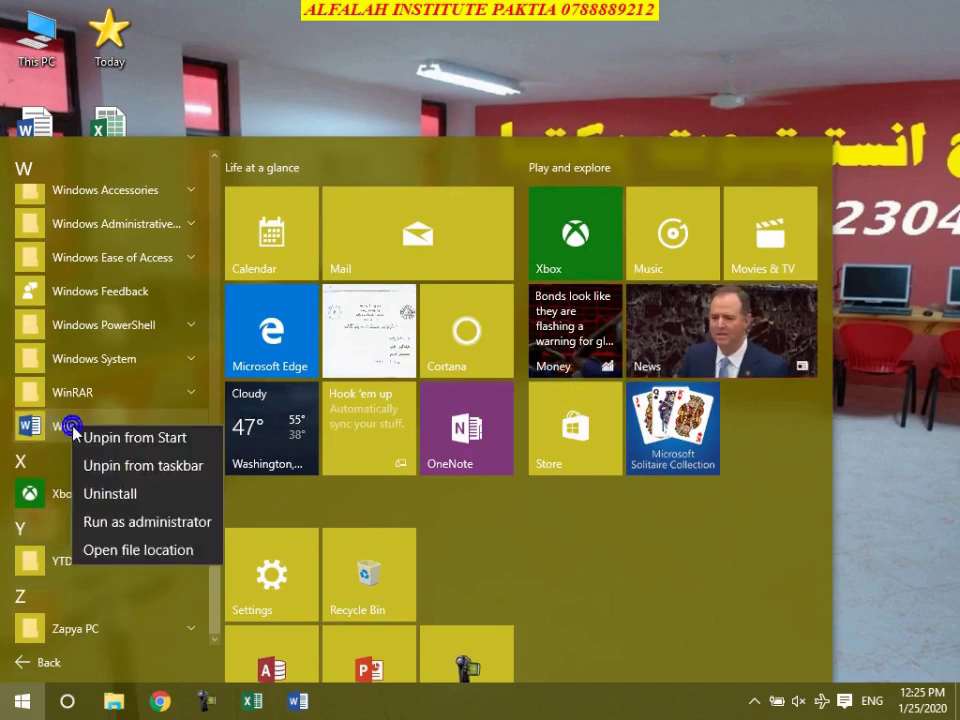
pyautogui.click(111, 552)
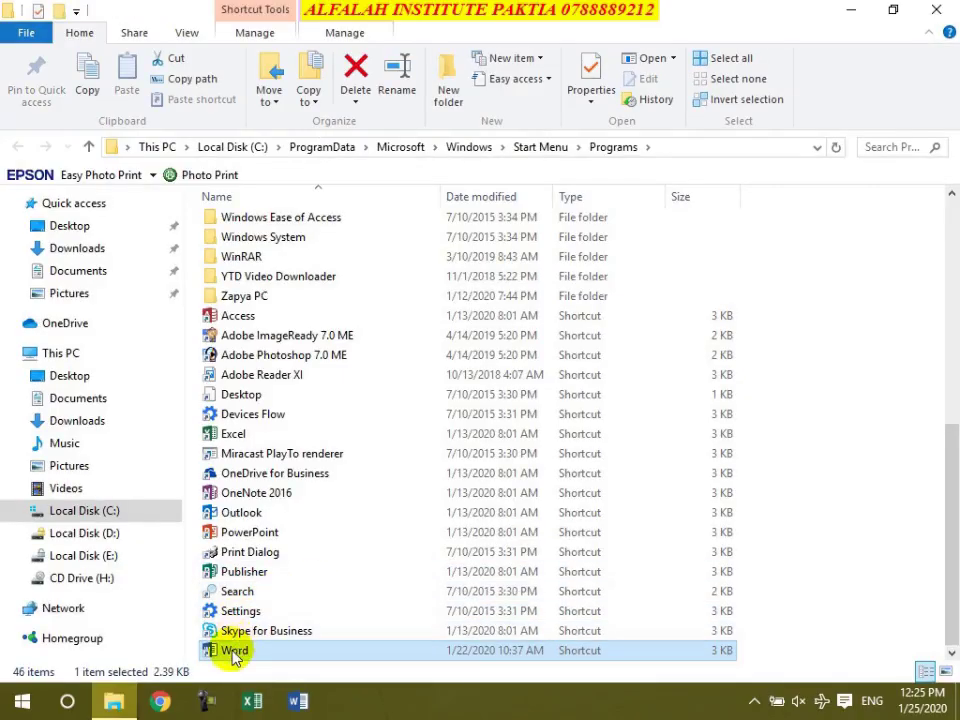
# Step: Set the Word shortcut's shortcut key to Ctrl + Alt + Q in its properties and save the change with administrator permission
pyautogui.rightClick(226, 648)
pyautogui.click(255, 638)
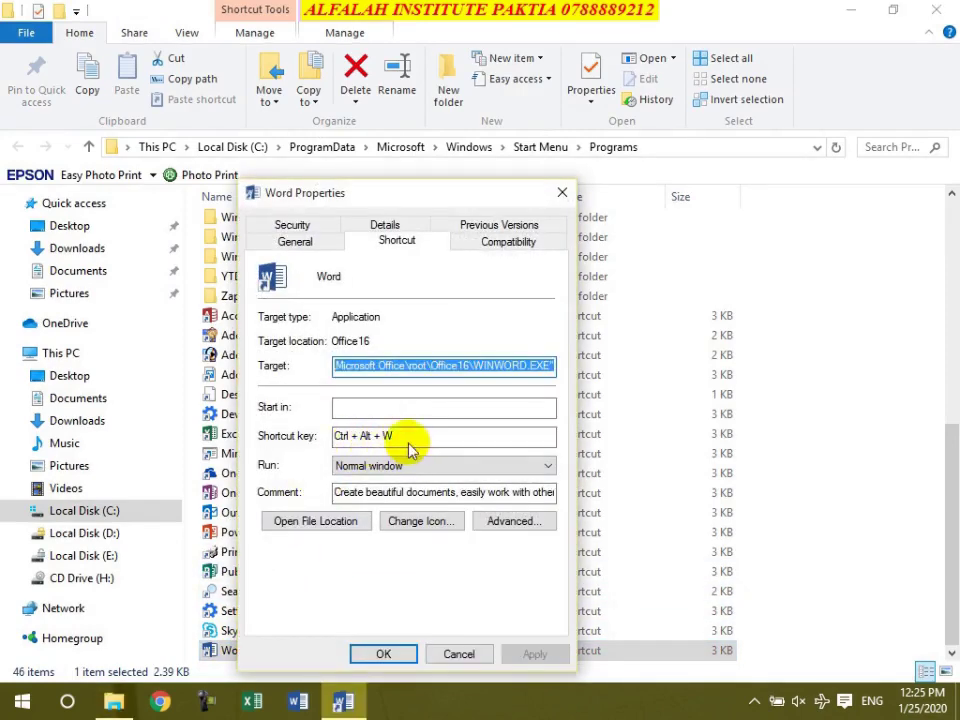
pyautogui.click(408, 442)
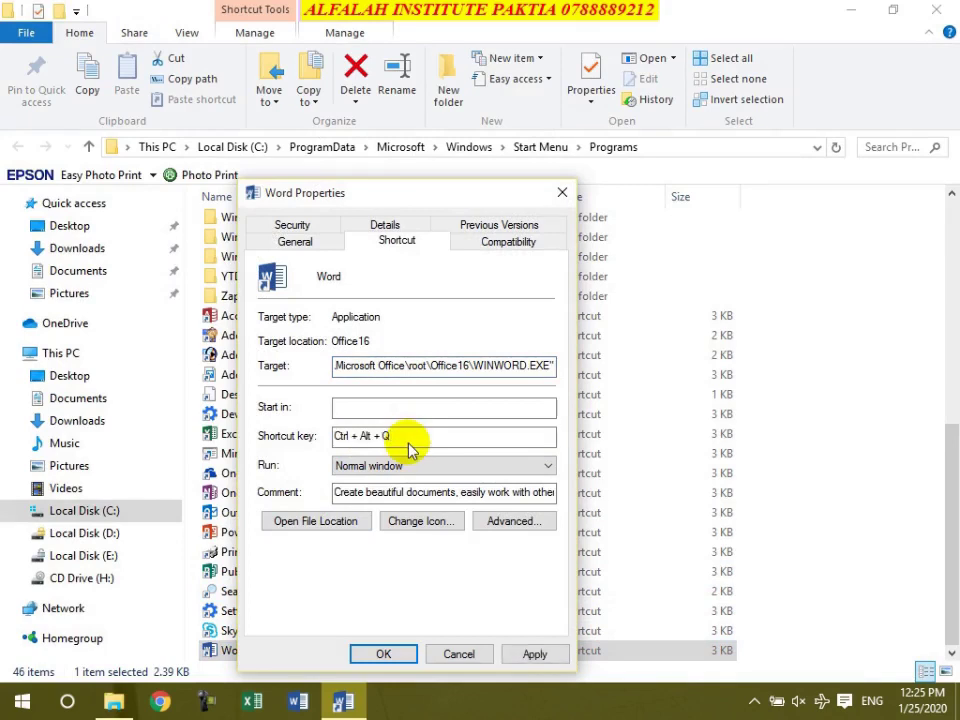
pyautogui.click(533, 654)
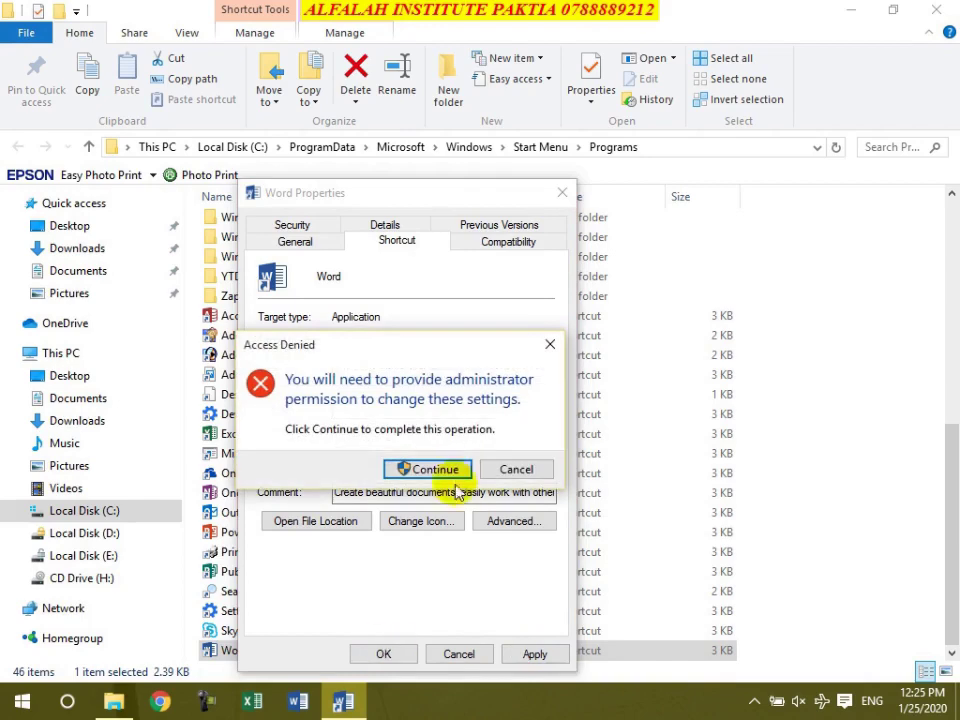
pyautogui.click(452, 472)
pyautogui.click(377, 654)
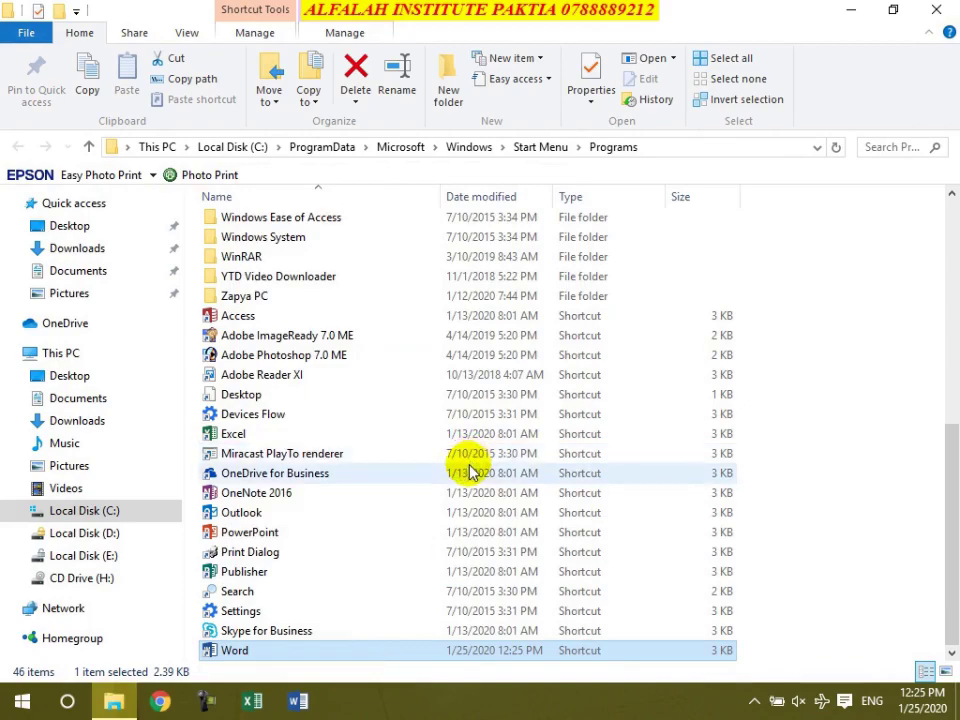
# Step: Launch Word with its assigned shortcut key and create a blank document
pyautogui.hotkey('ctrl', 'alt', 'w')
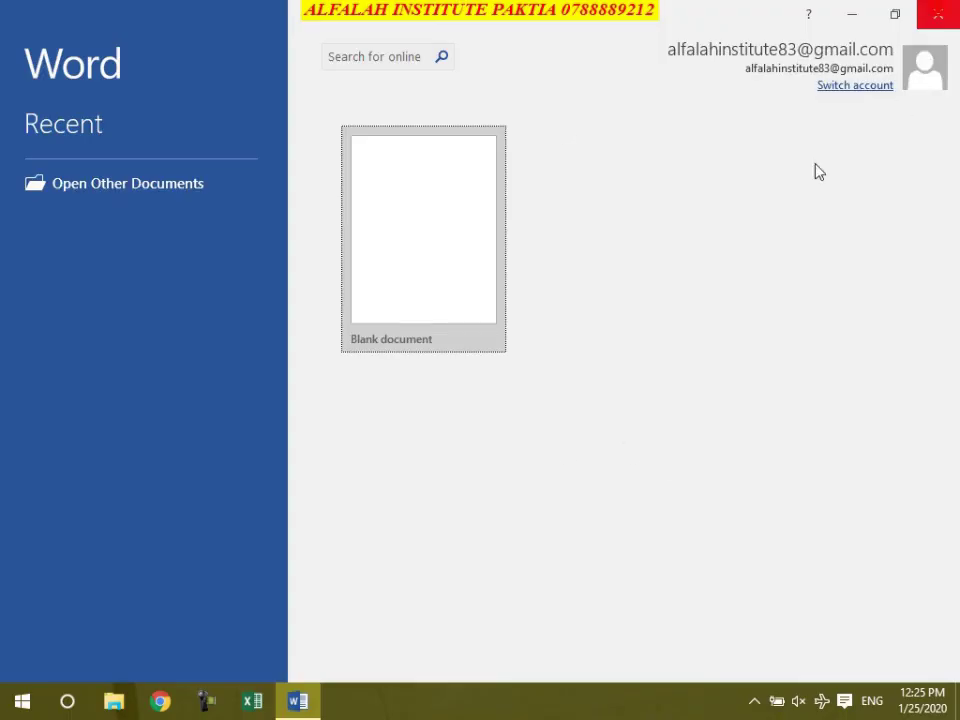
pyautogui.click(465, 231)
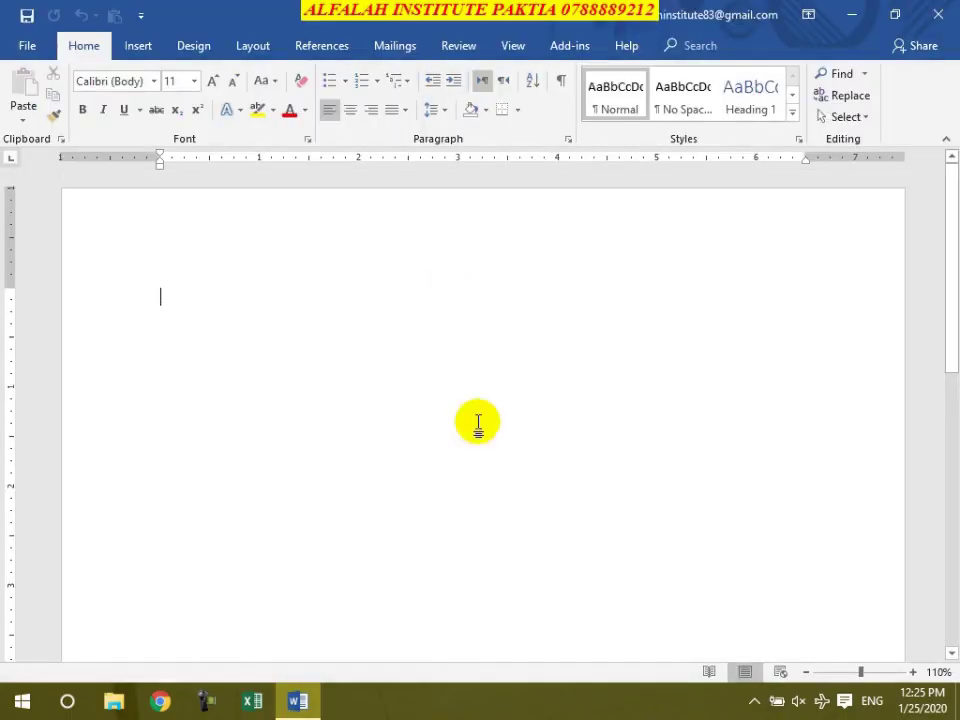